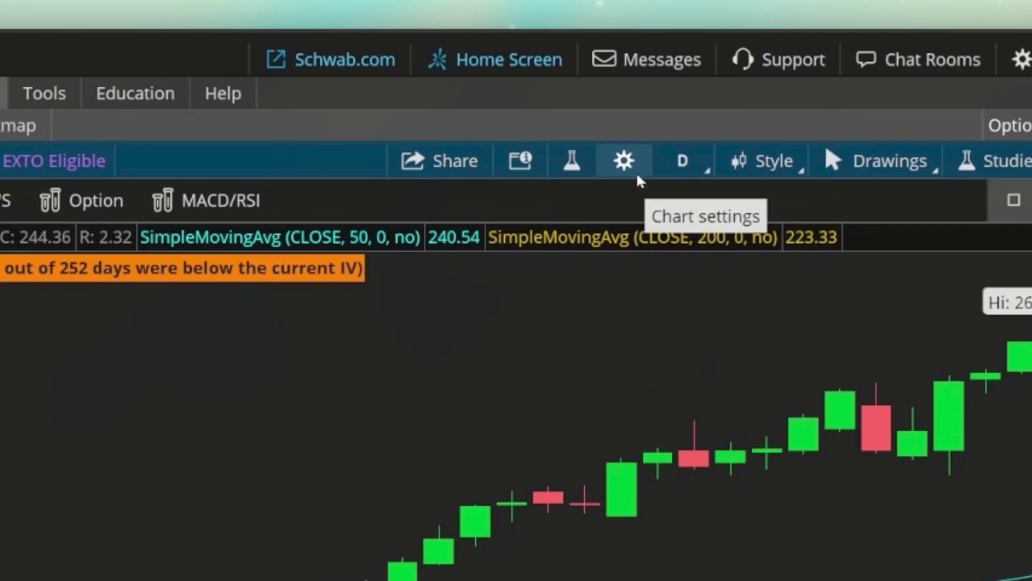
# Step: Review the time axis settings in the chart settings, then close them unchanged
pyautogui.click(638, 176)
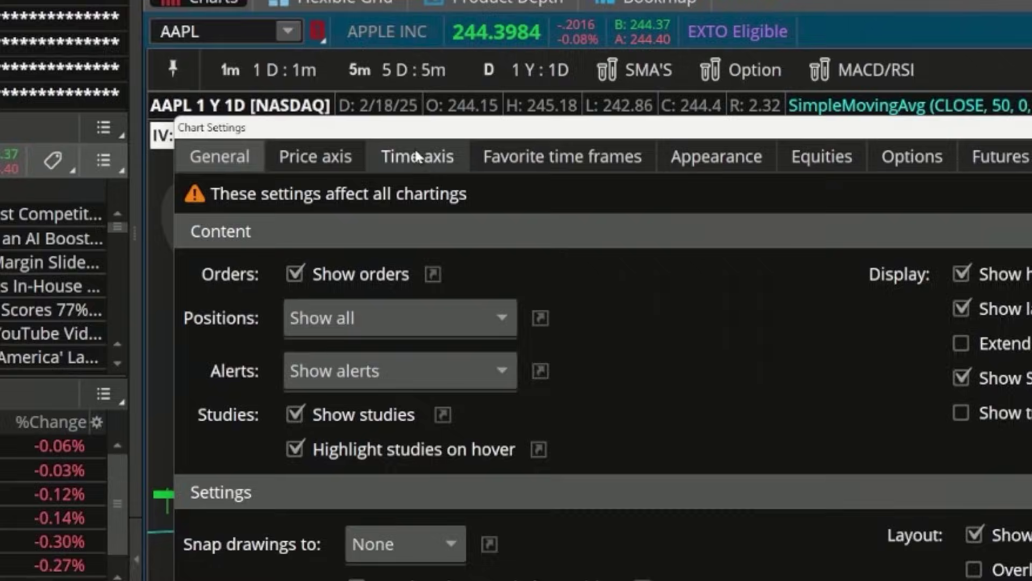
pyautogui.click(418, 156)
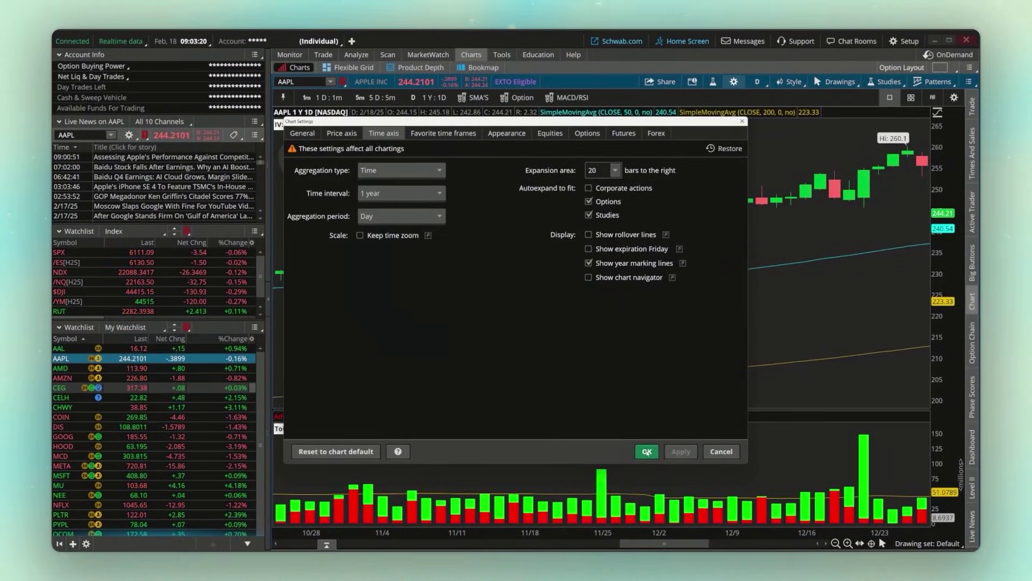
pyautogui.click(647, 451)
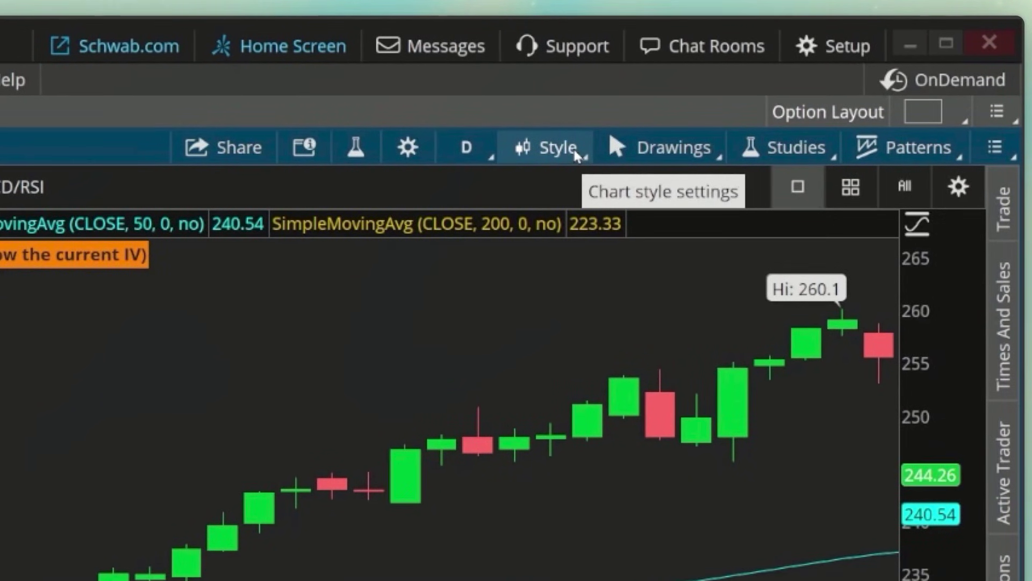
# Step: Turn on Show chart navigator from the chart's Style menu
pyautogui.click(576, 155)
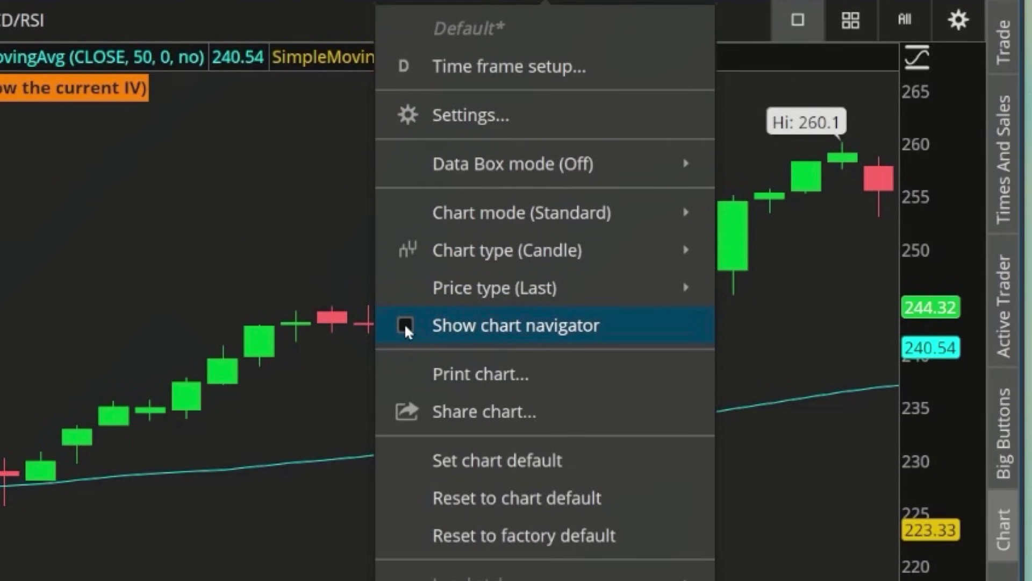
pyautogui.click(404, 324)
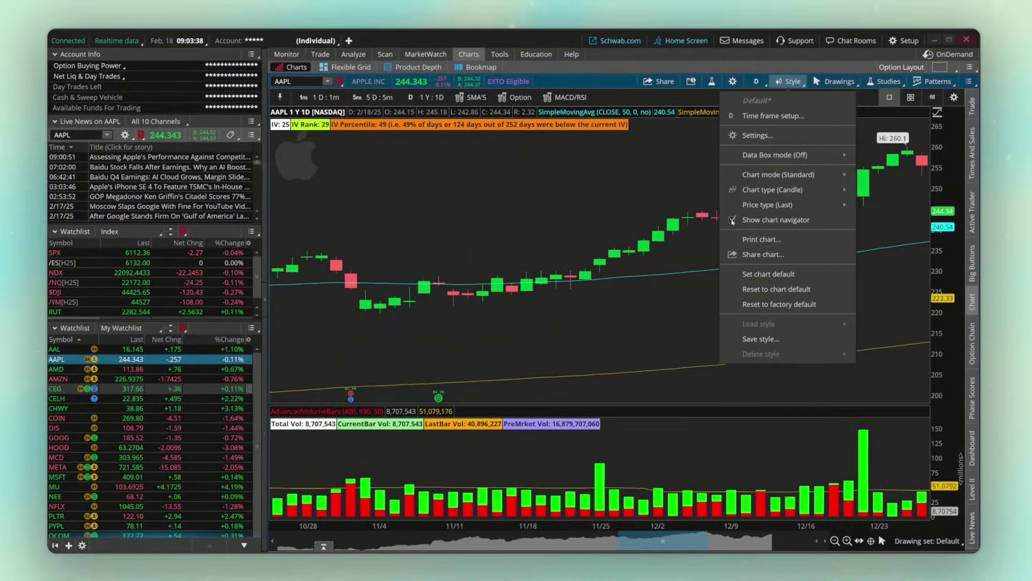
pyautogui.click(696, 224)
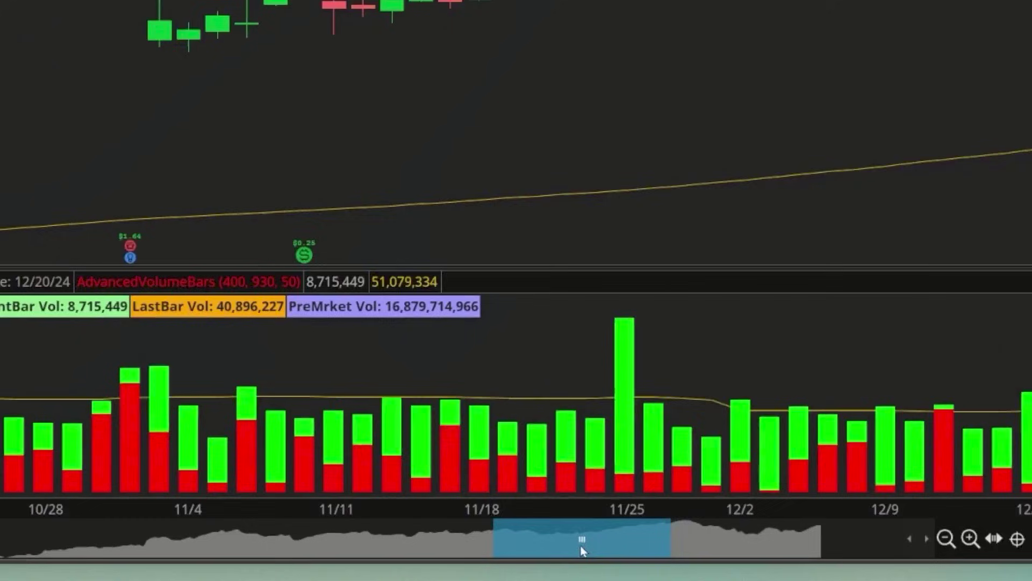
# Step: Pan the AAPL chart through earlier dates, zoom into June–early August, then return to the full year
pyautogui.moveTo(574, 541); pyautogui.dragTo(20, 543)
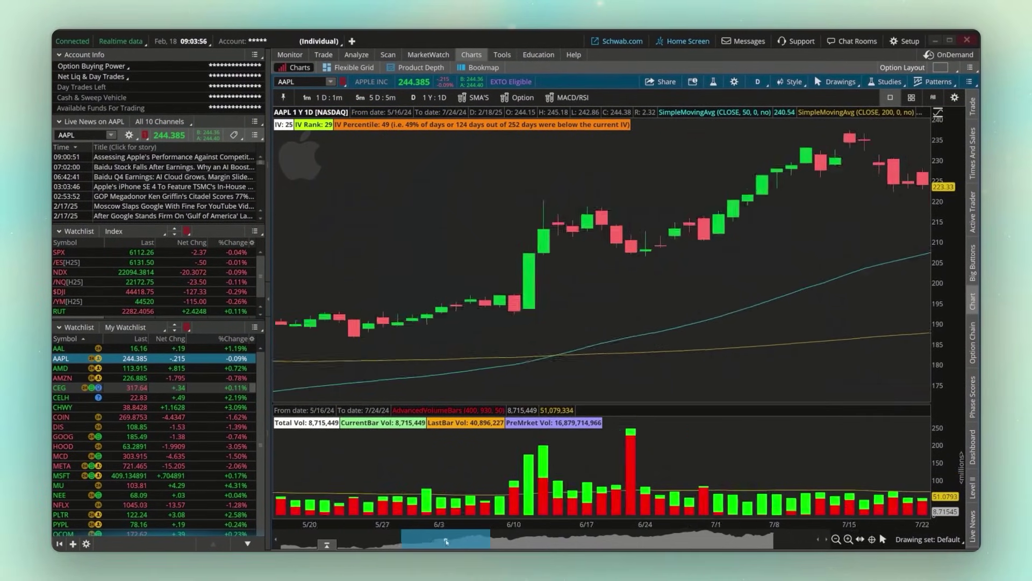
pyautogui.moveTo(446, 541); pyautogui.dragTo(725, 527)
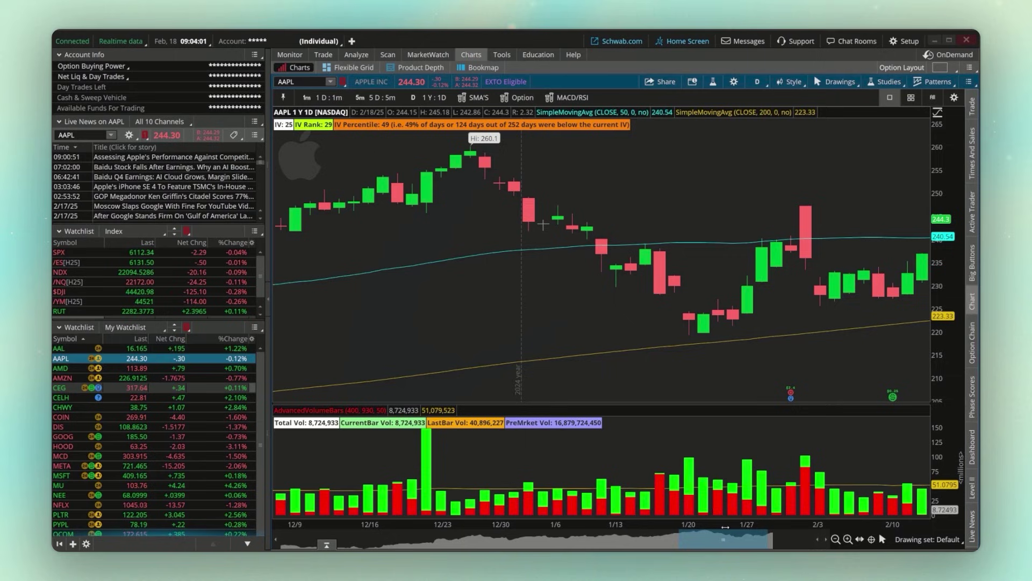
pyautogui.scroll(-5, 726, 527)
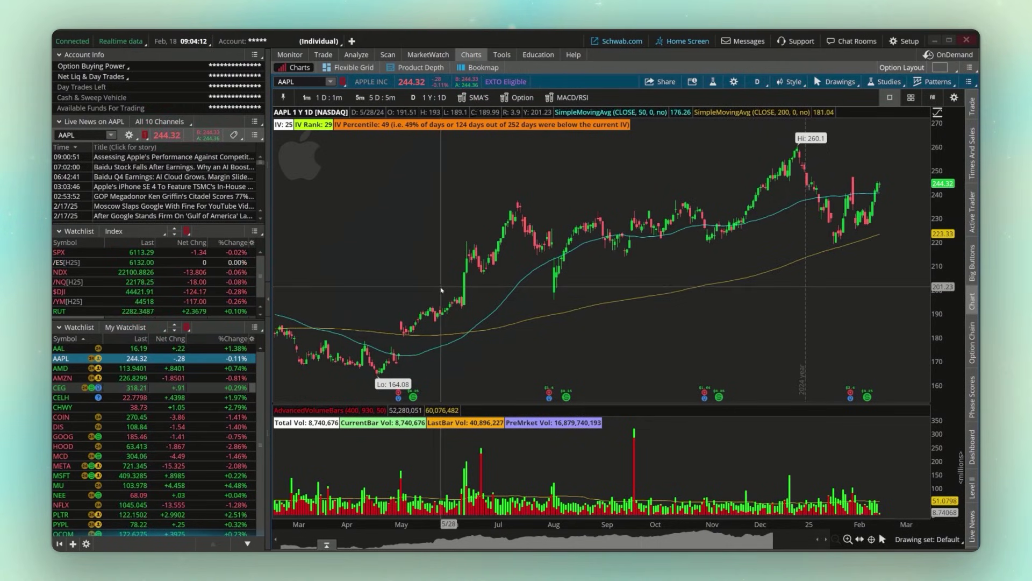
pyautogui.moveTo(458, 286); pyautogui.dragTo(557, 283)
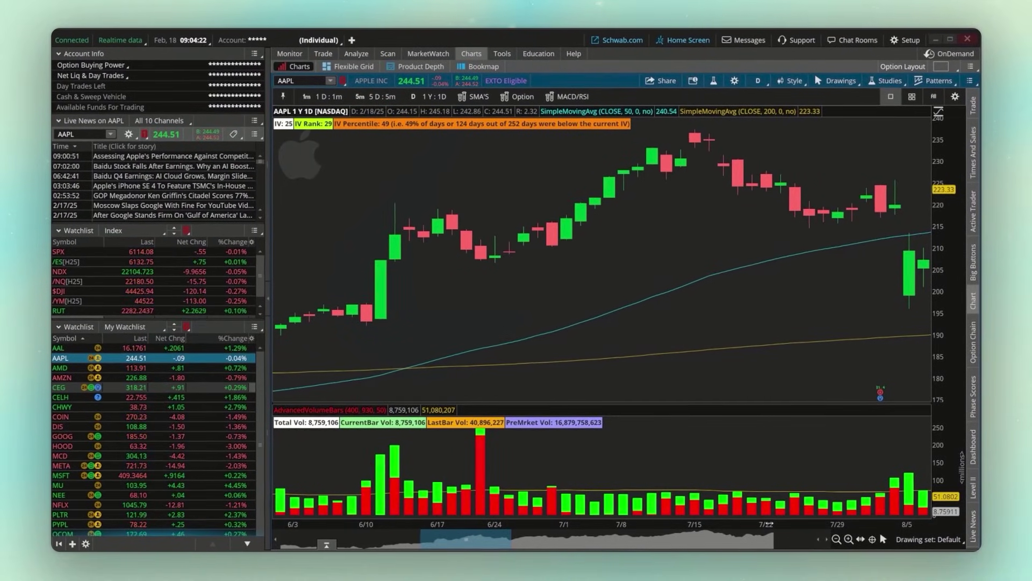
pyautogui.moveTo(495, 535); pyautogui.dragTo(641, 538)
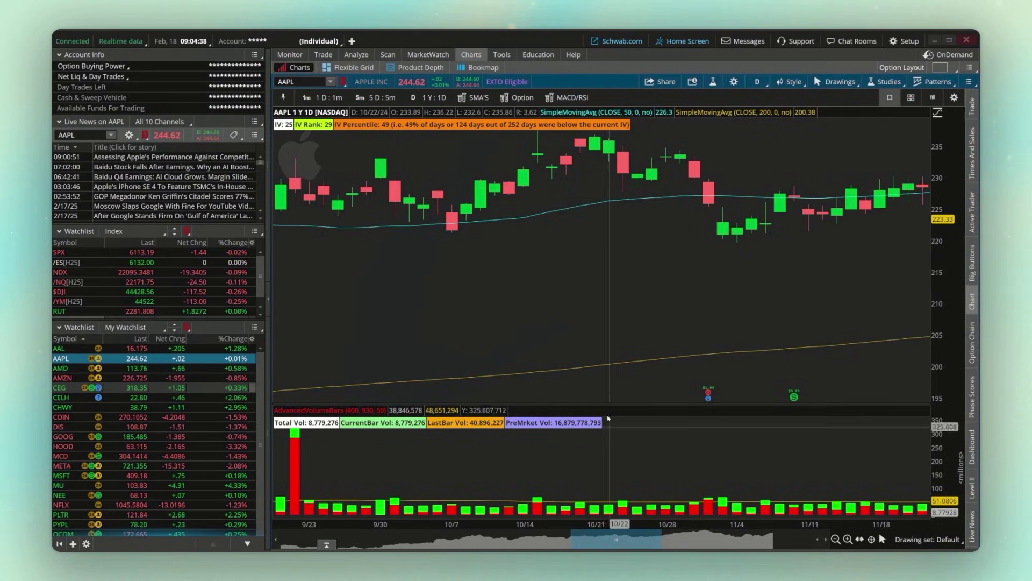
pyautogui.scroll(-5, 603, 355)
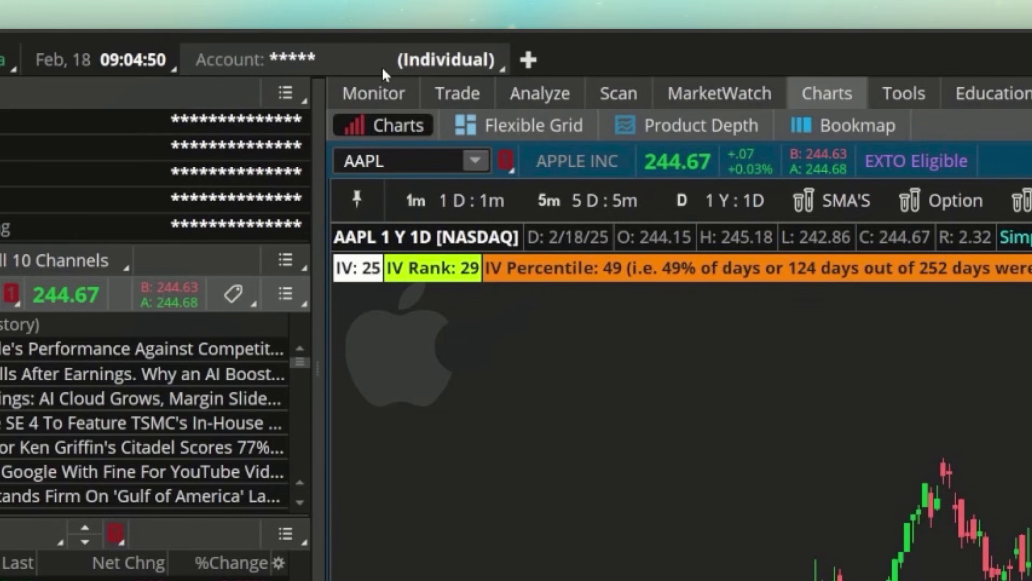
# Step: Show the account dropdown listing the Individual and Contributory IRA accounts
pyautogui.click(328, 67)
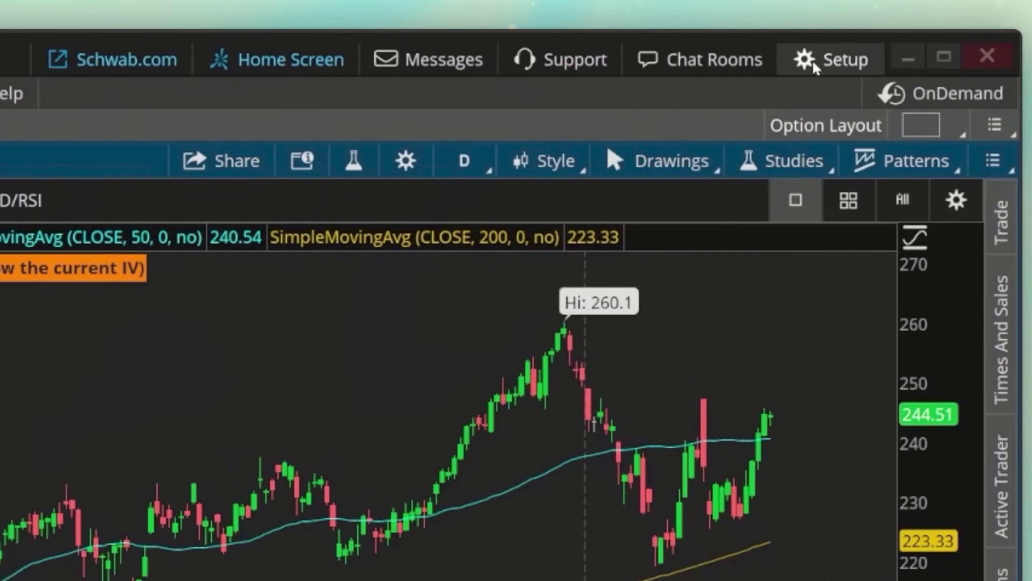
pyautogui.click(1031, 60)
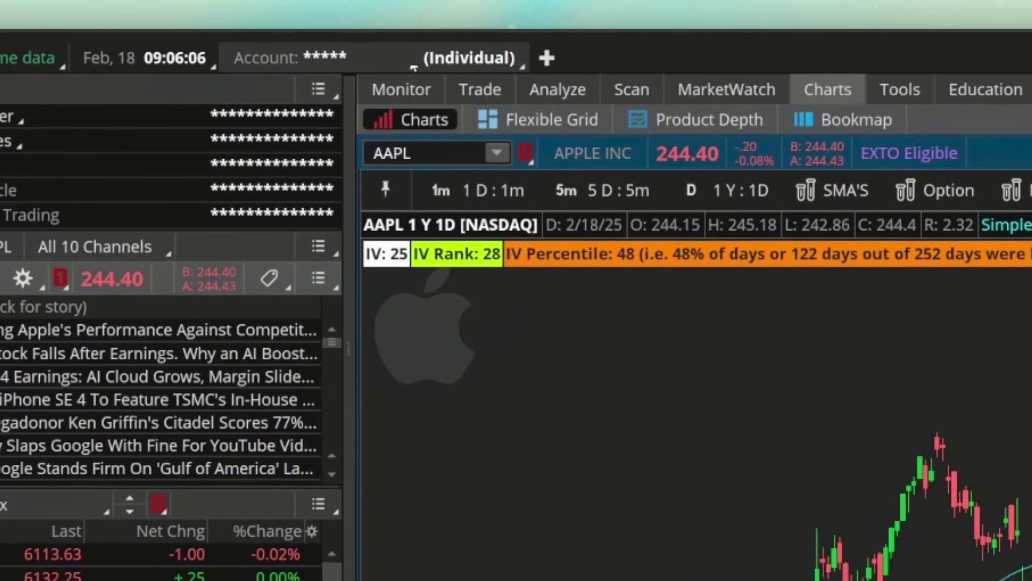
pyautogui.click(308, 47)
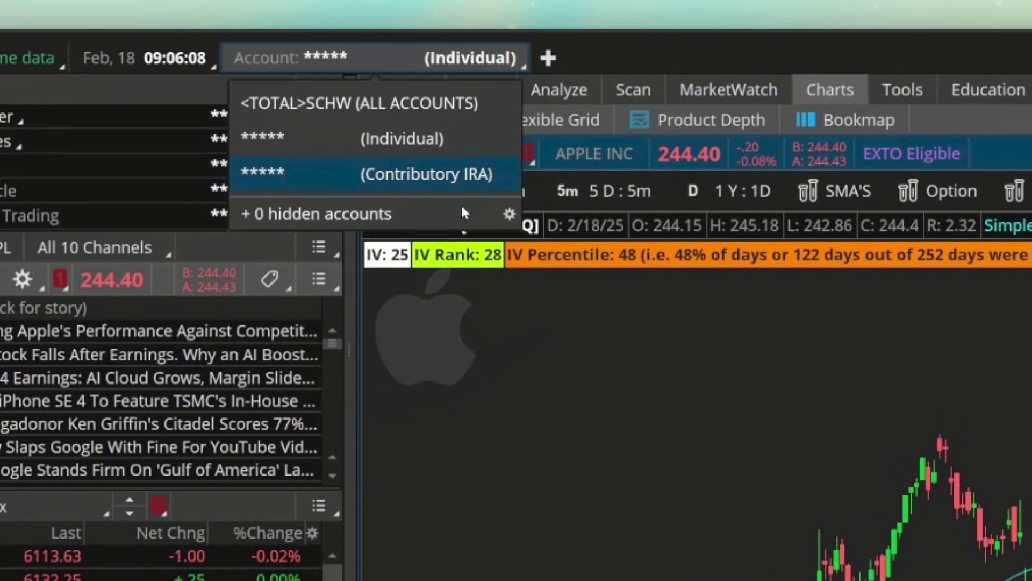
# Step: Set account display to Custom with Individual moved above Contributory IRA, and apply
pyautogui.click(508, 215)
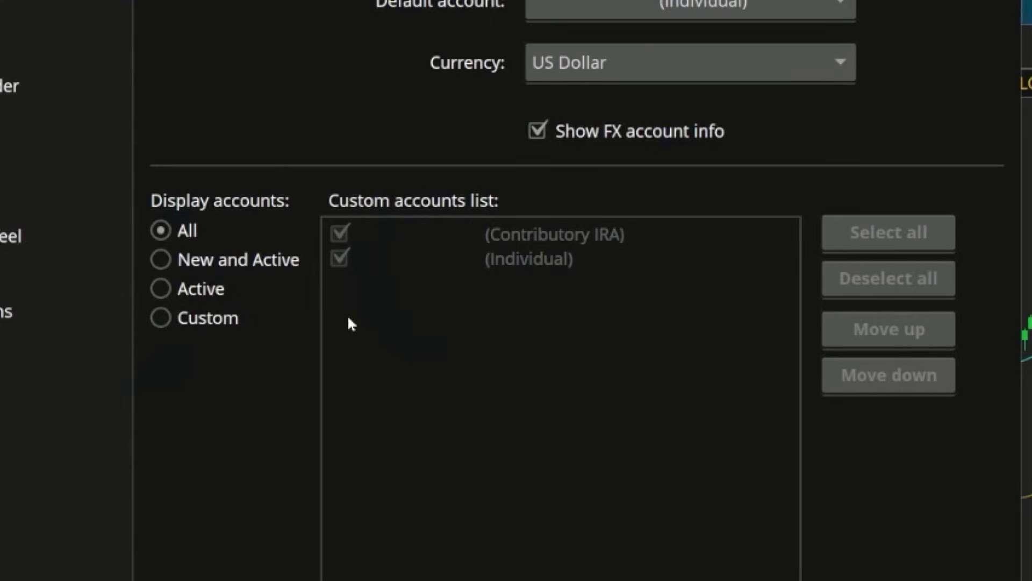
pyautogui.click(162, 317)
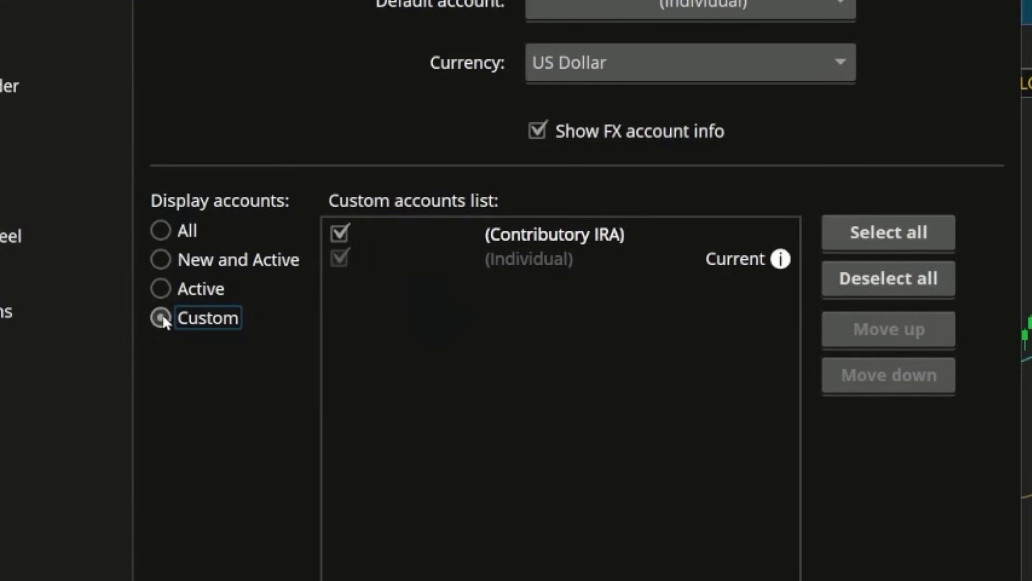
pyautogui.click(502, 259)
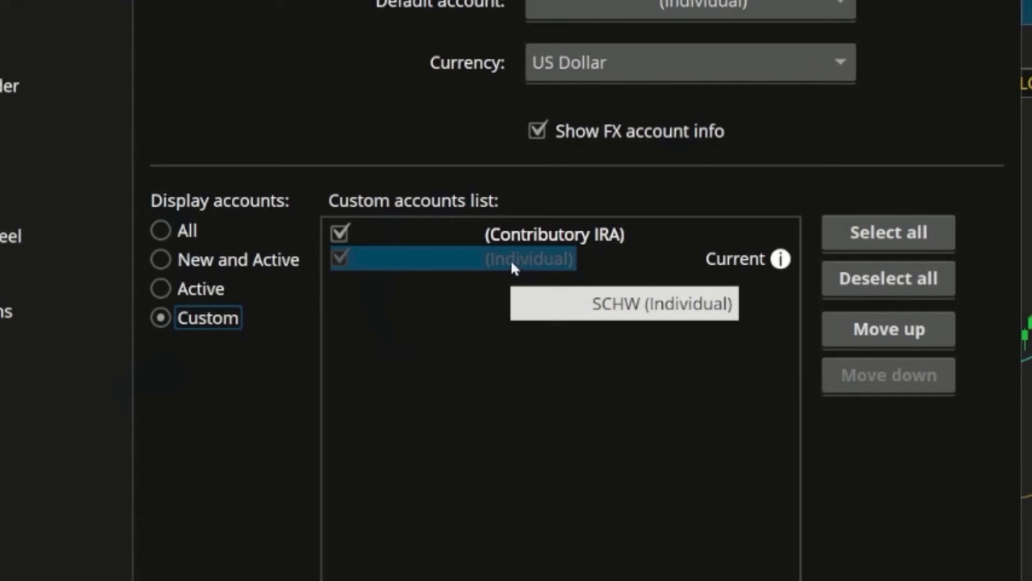
pyautogui.click(925, 332)
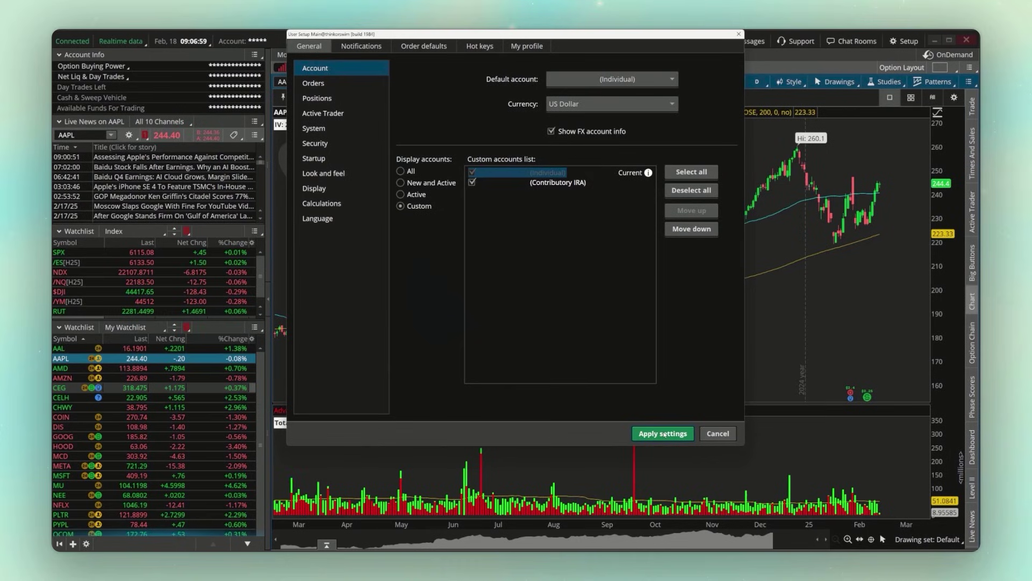
pyautogui.click(664, 434)
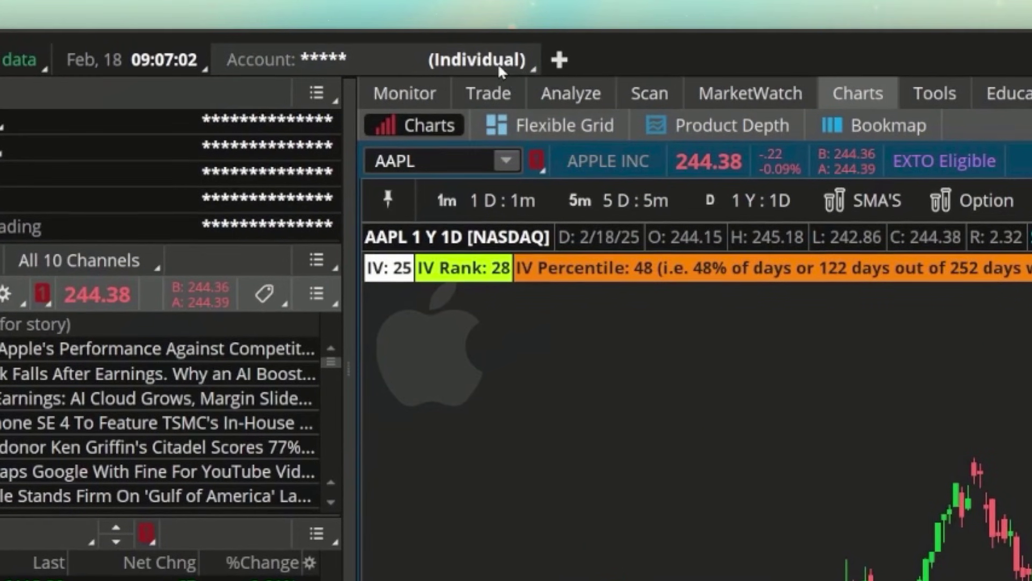
# Step: Uncheck Contributory IRA in the custom account display settings and apply
pyautogui.click(497, 63)
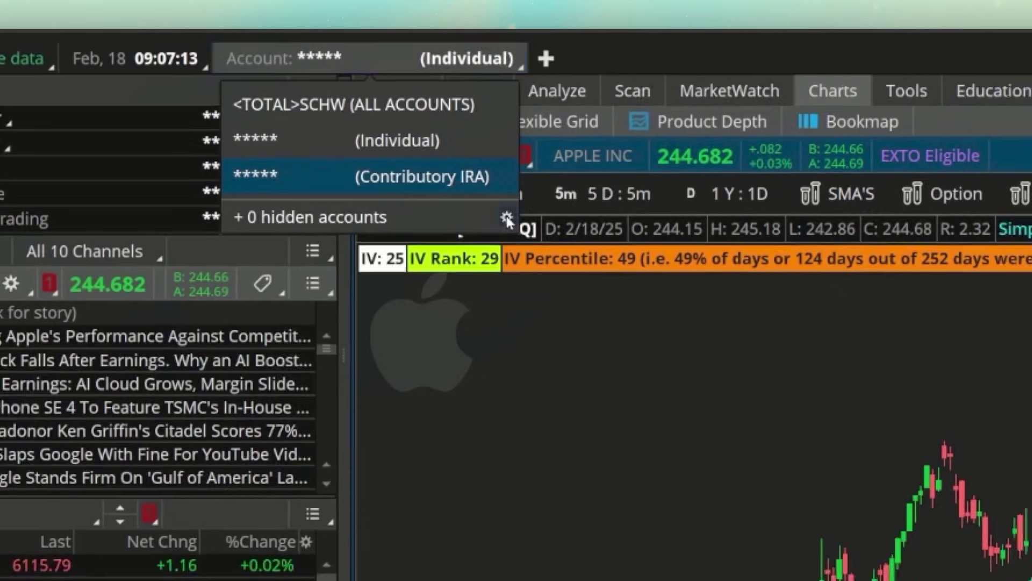
pyautogui.click(519, 226)
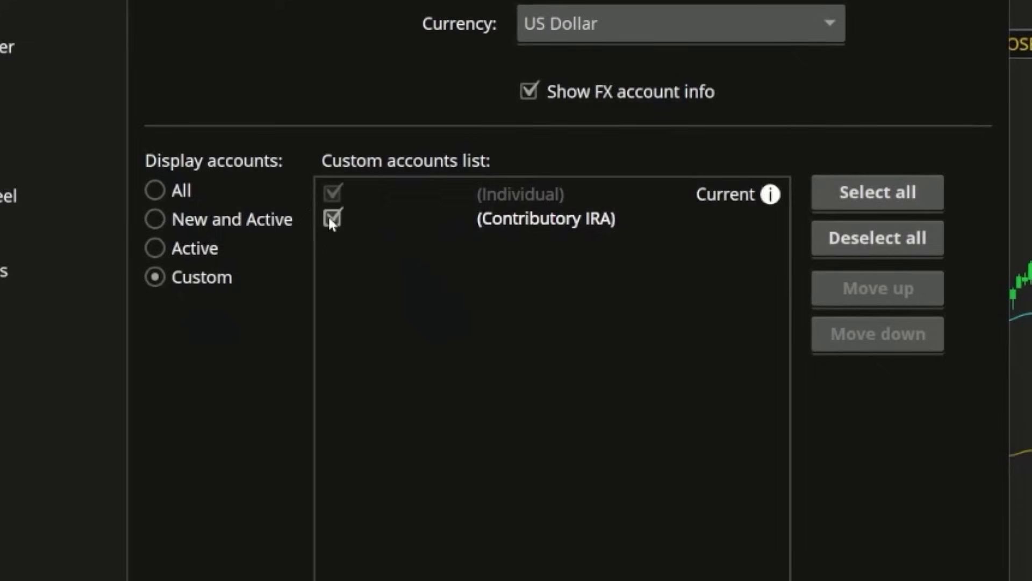
pyautogui.click(328, 220)
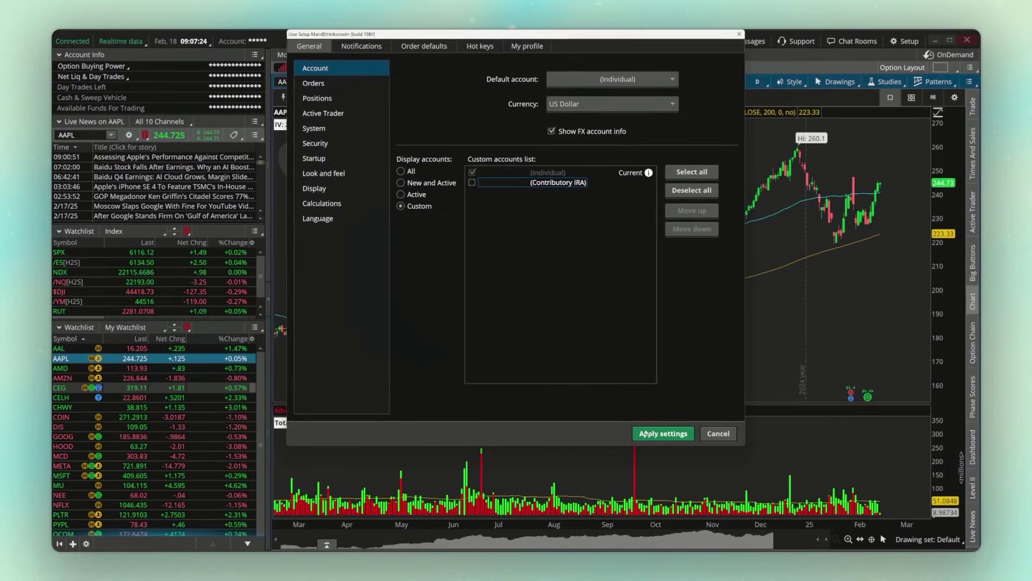
pyautogui.click(645, 433)
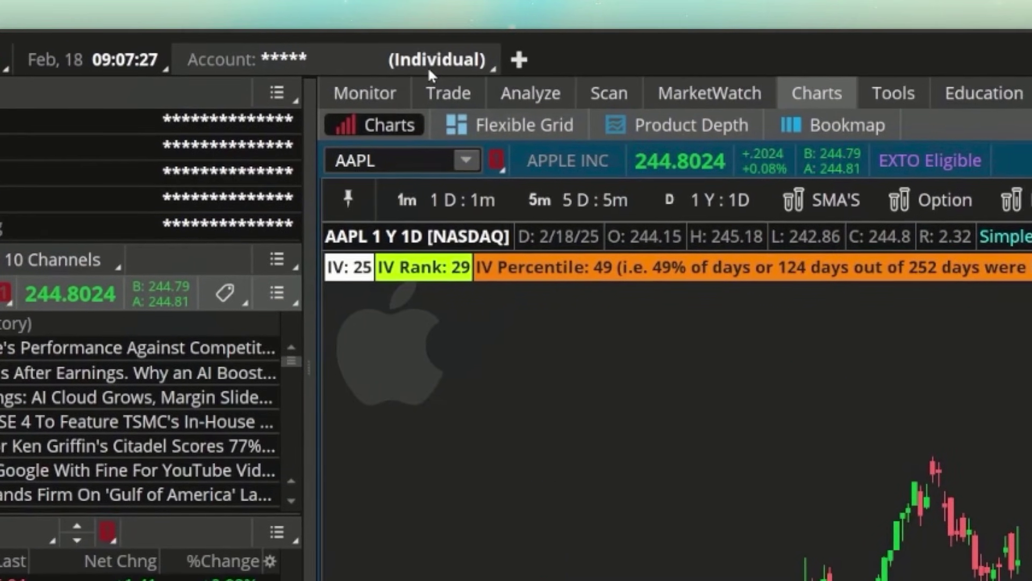
# Step: Open the account dropdown to confirm only Individual is listed, with 1 hidden account
pyautogui.click(316, 43)
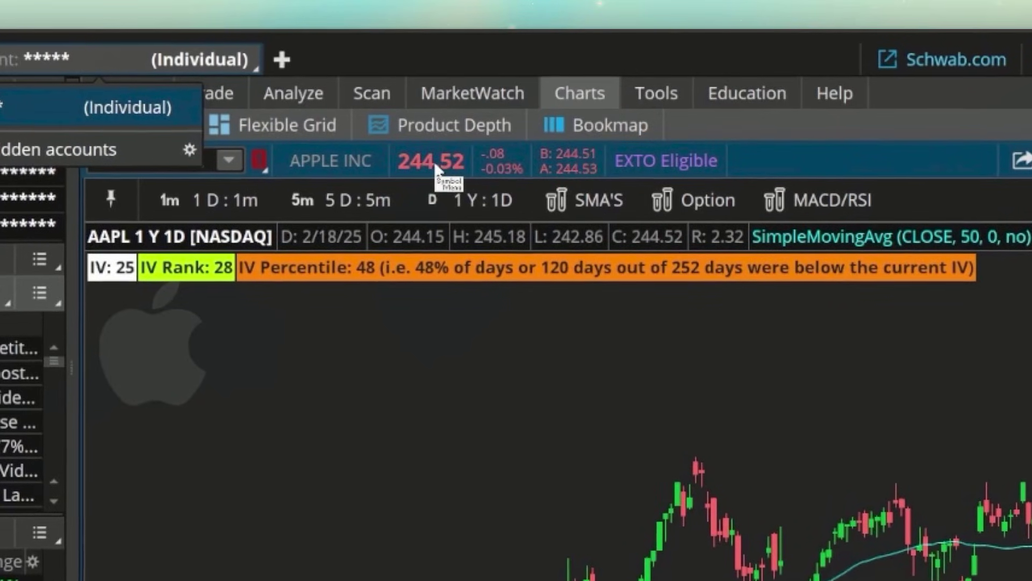
# Step: Stage an AAPL sell limit order and widen the Qty column so -100 shows fully
pyautogui.click(435, 170)
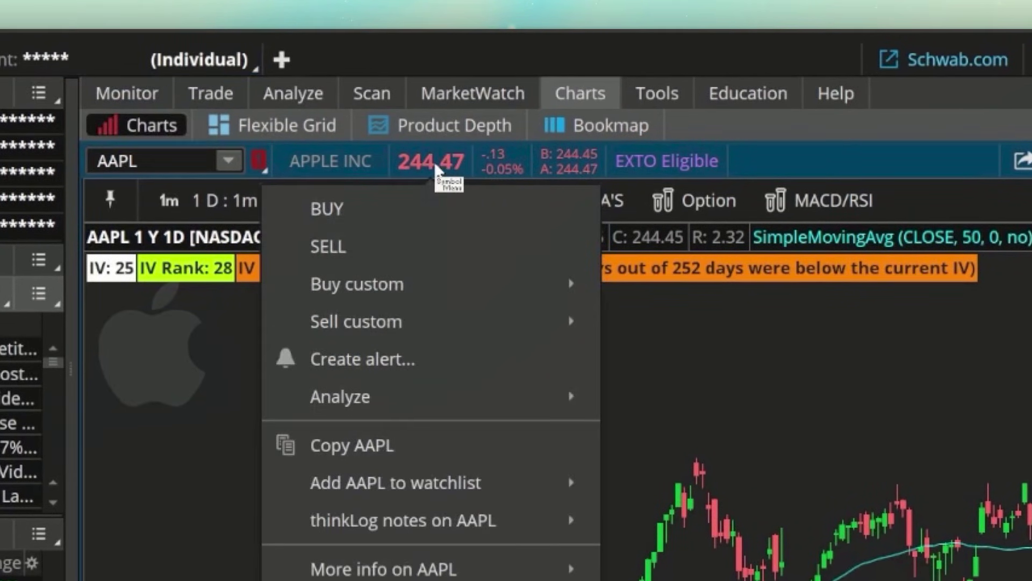
pyautogui.click(401, 243)
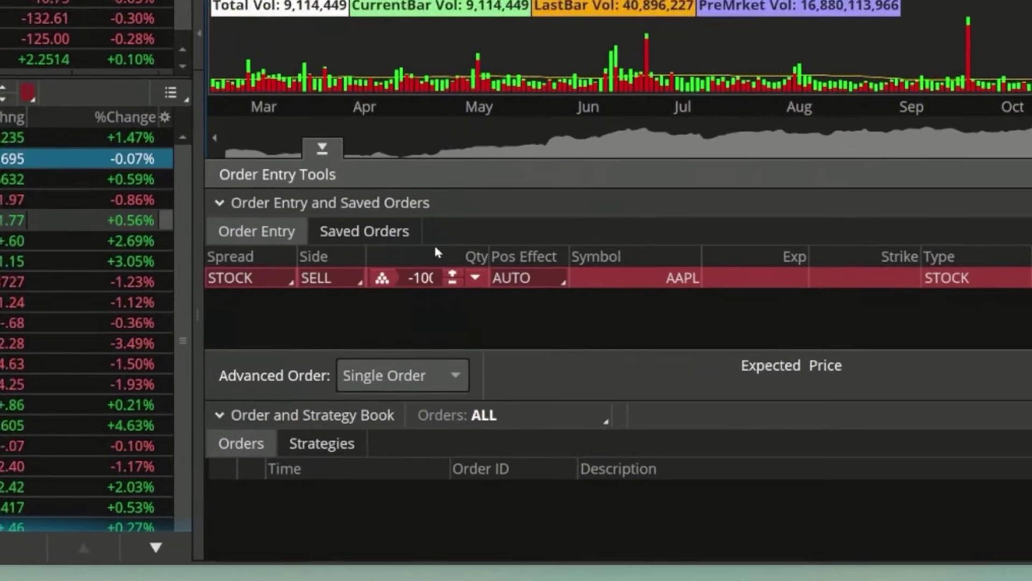
pyautogui.moveTo(487, 261); pyautogui.dragTo(507, 261)
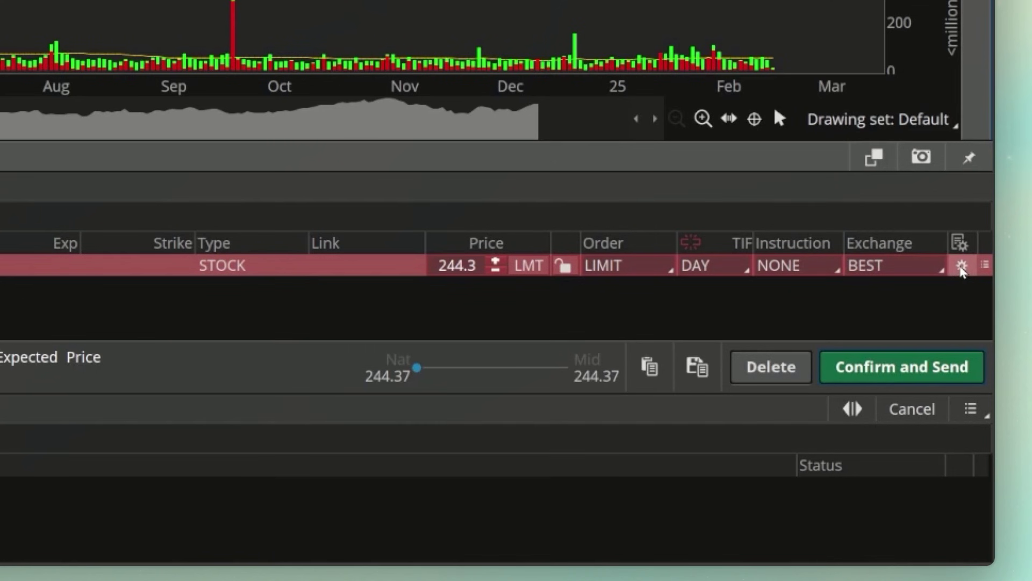
# Step: In the SELL -100 AAPL order's rules, try High Cost tax lot method, then revert to Default
pyautogui.click(961, 266)
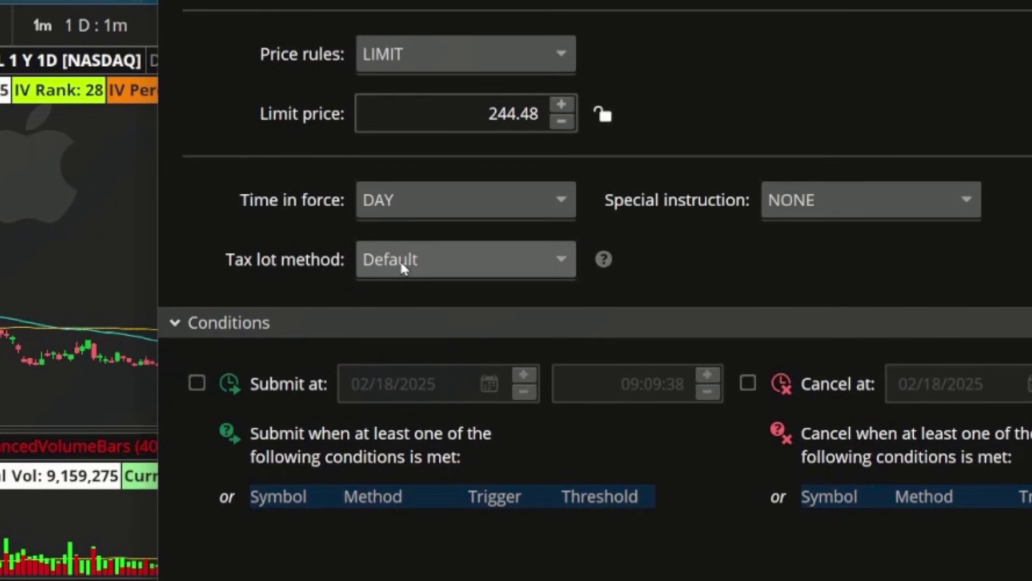
pyautogui.click(405, 267)
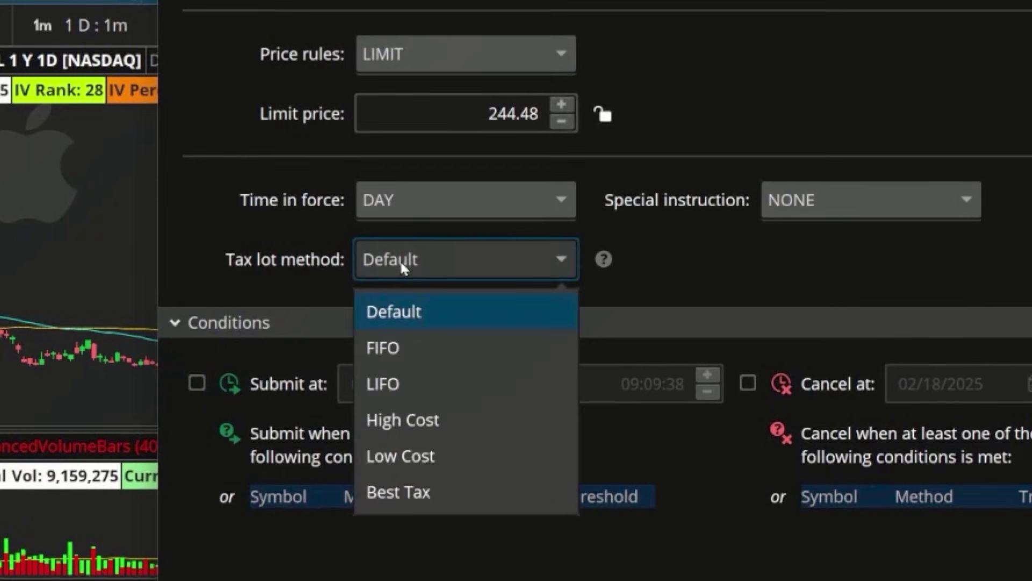
pyautogui.click(445, 440)
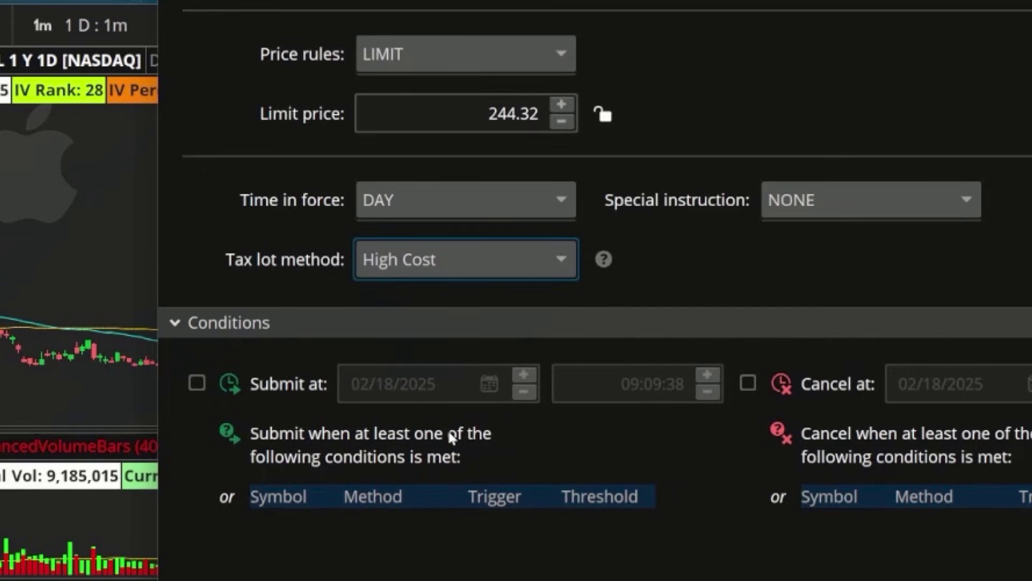
pyautogui.click(478, 264)
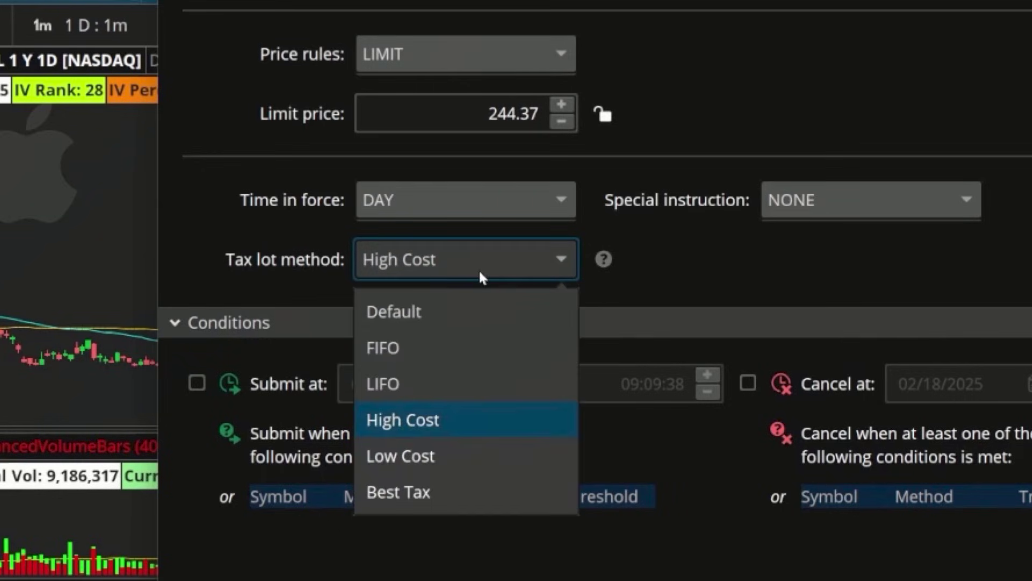
pyautogui.click(455, 318)
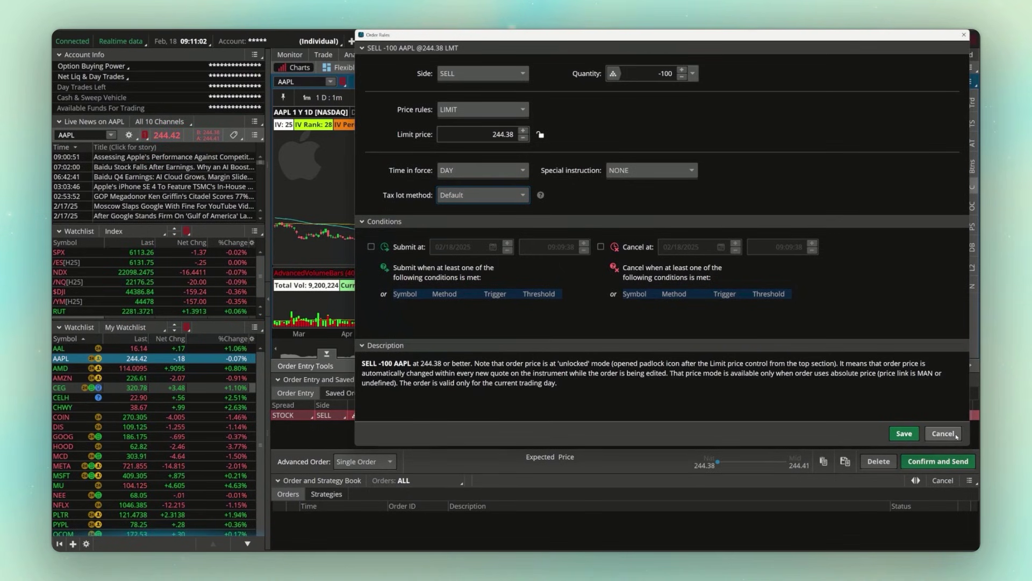
# Step: Cancel the Order Rules dialog and delete the staged AAPL sell order
pyautogui.click(948, 433)
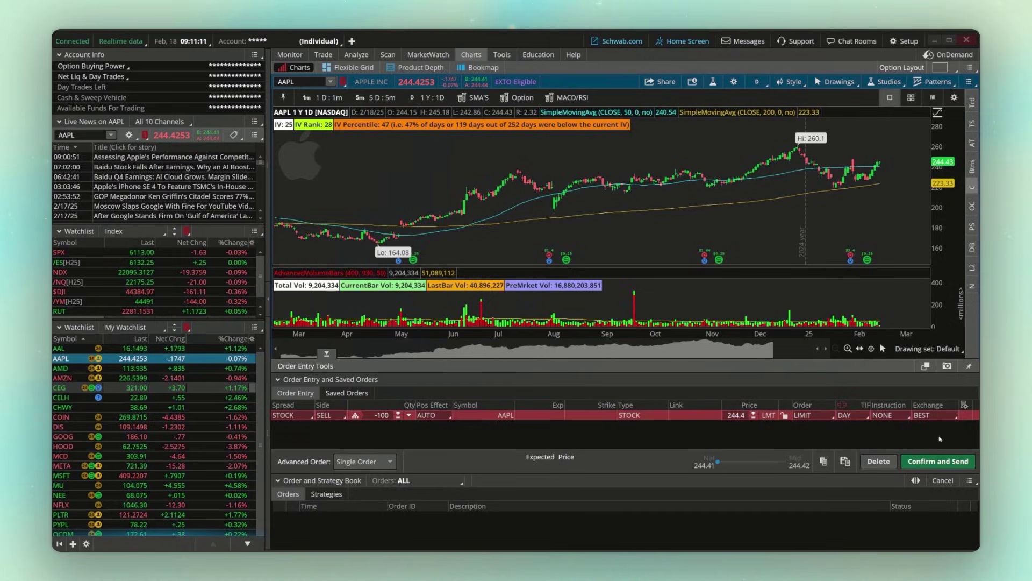
pyautogui.click(879, 461)
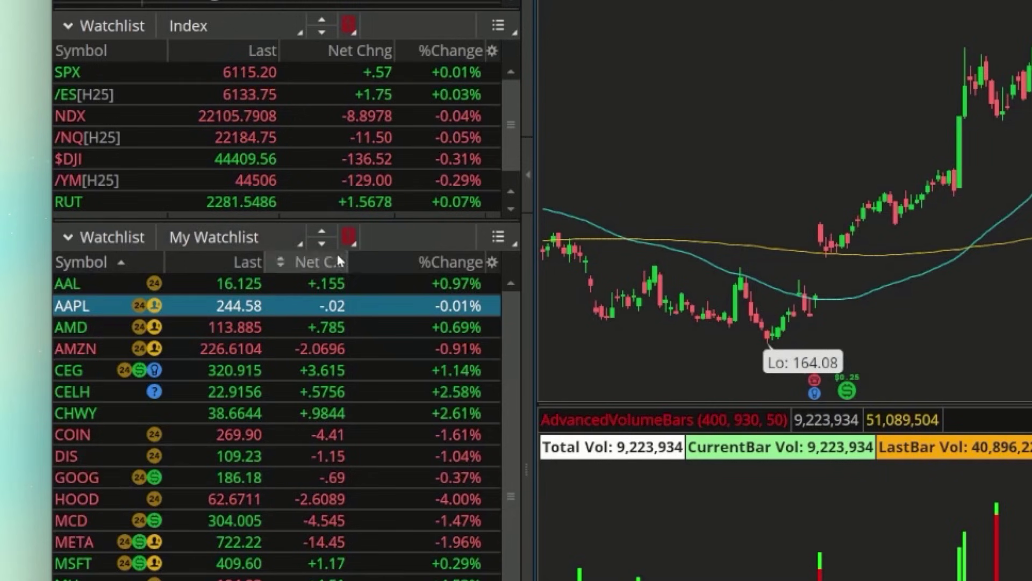
# Step: Search columns for 'app', add Approx Borrow Size to My Watchlist, and narrow %Change
pyautogui.click(492, 262)
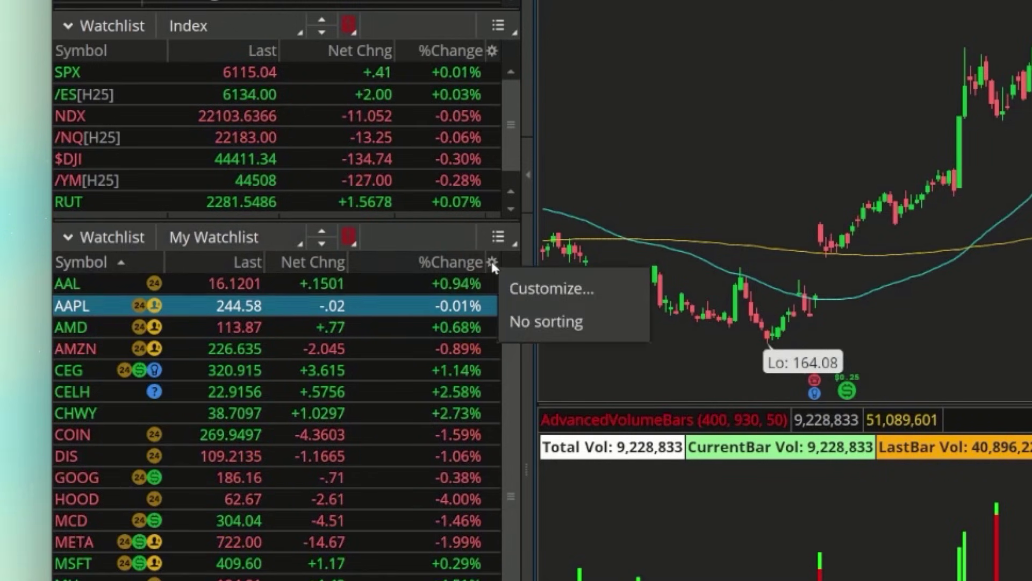
pyautogui.click(531, 292)
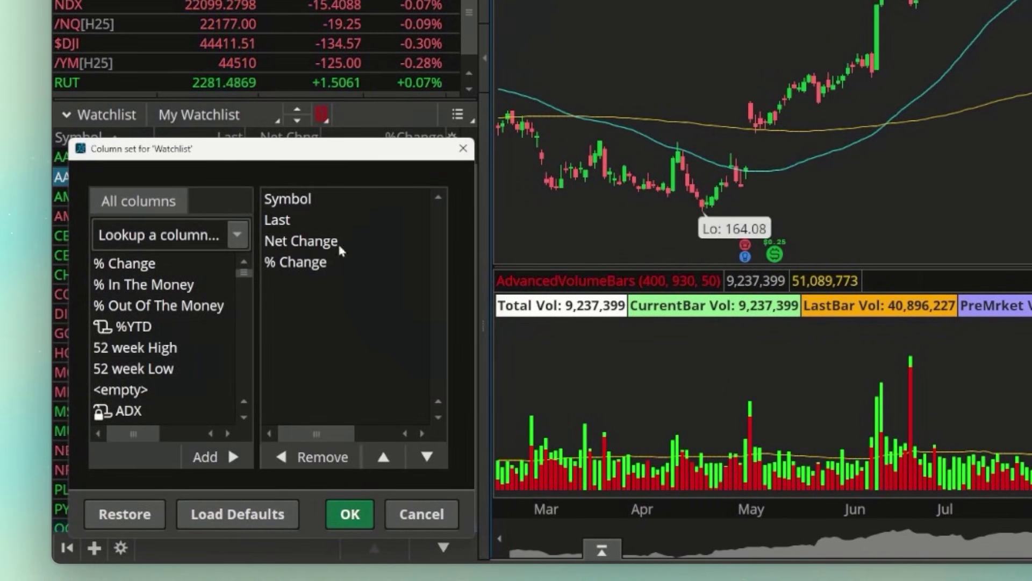
pyautogui.click(152, 237)
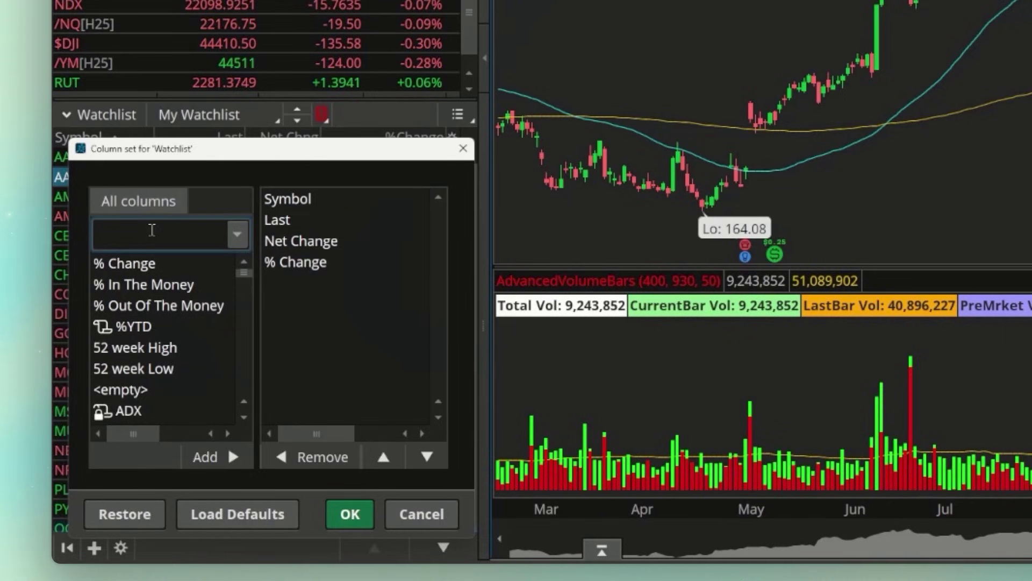
pyautogui.write('app')
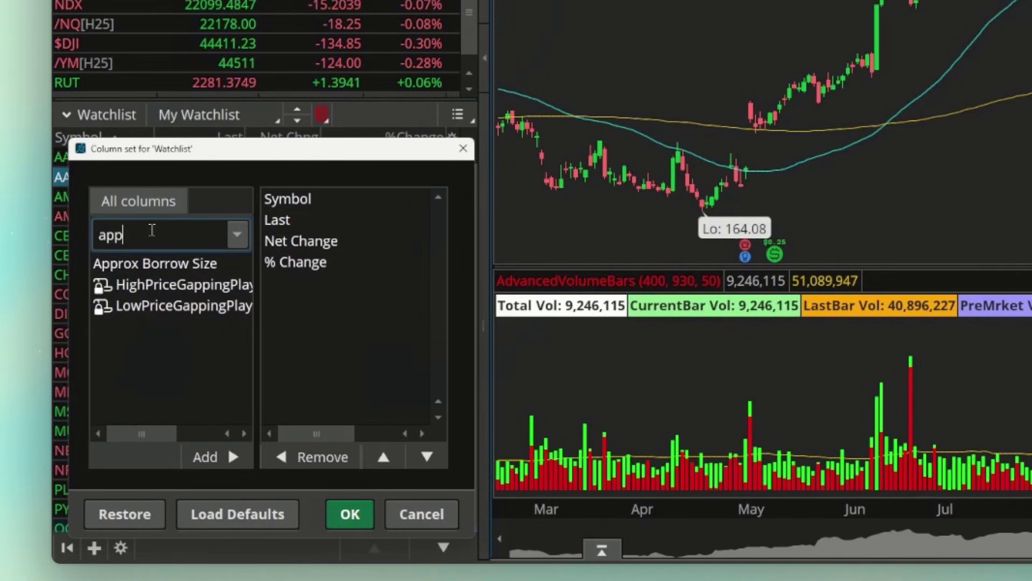
pyautogui.click(181, 275)
pyautogui.click(223, 461)
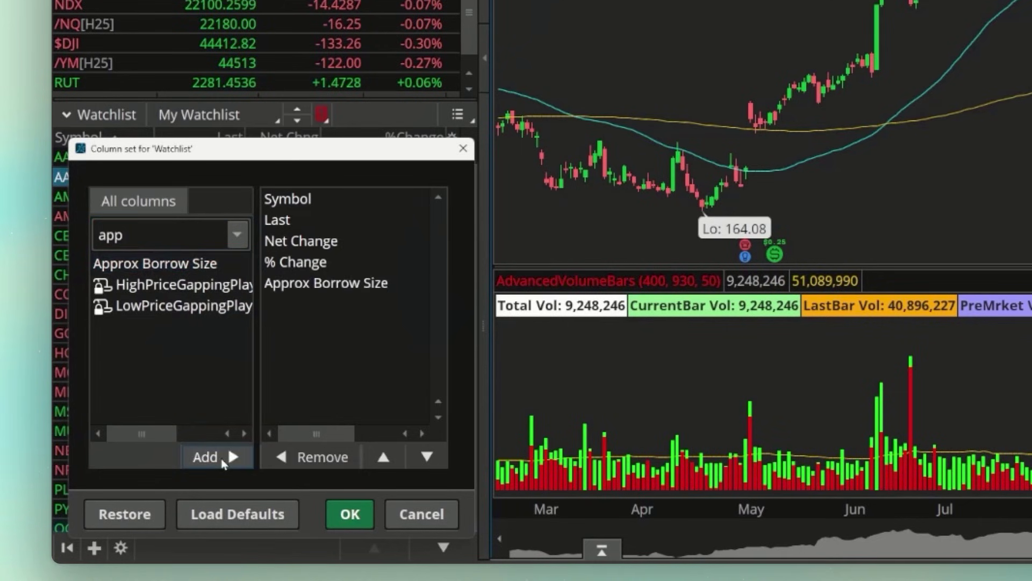
pyautogui.click(363, 514)
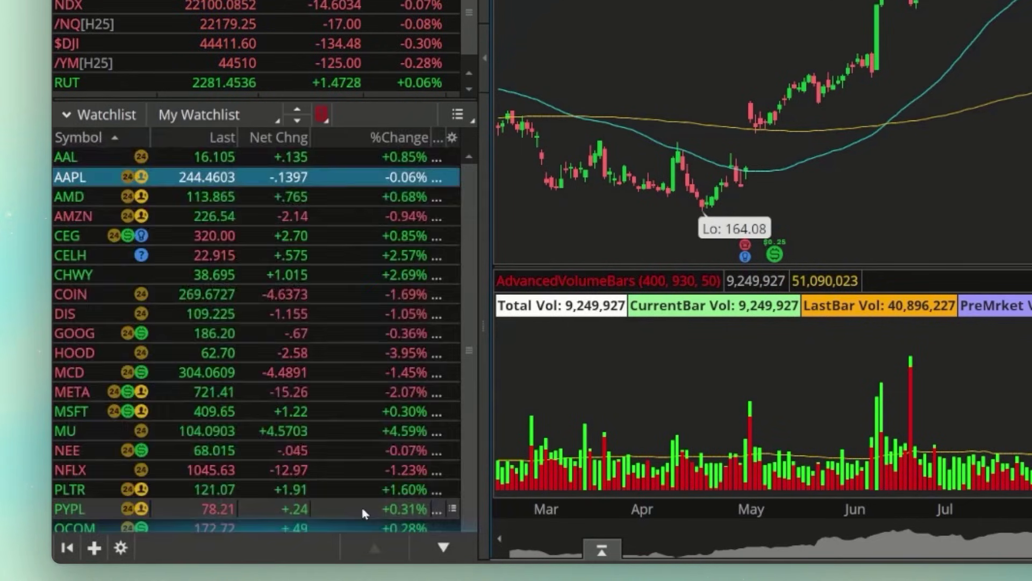
pyautogui.moveTo(430, 137); pyautogui.dragTo(374, 137)
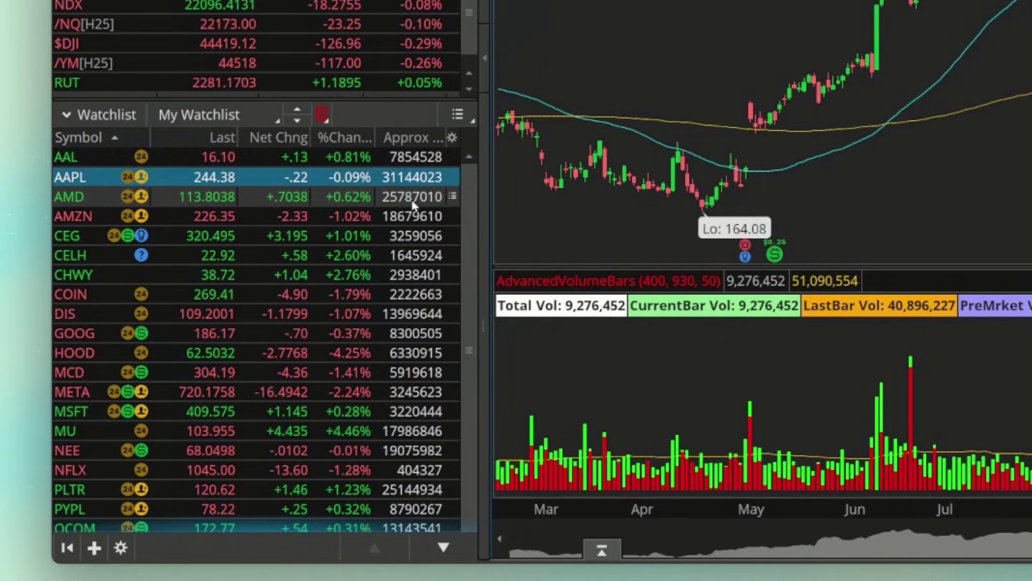
pyautogui.scroll(-1, 416, 244)
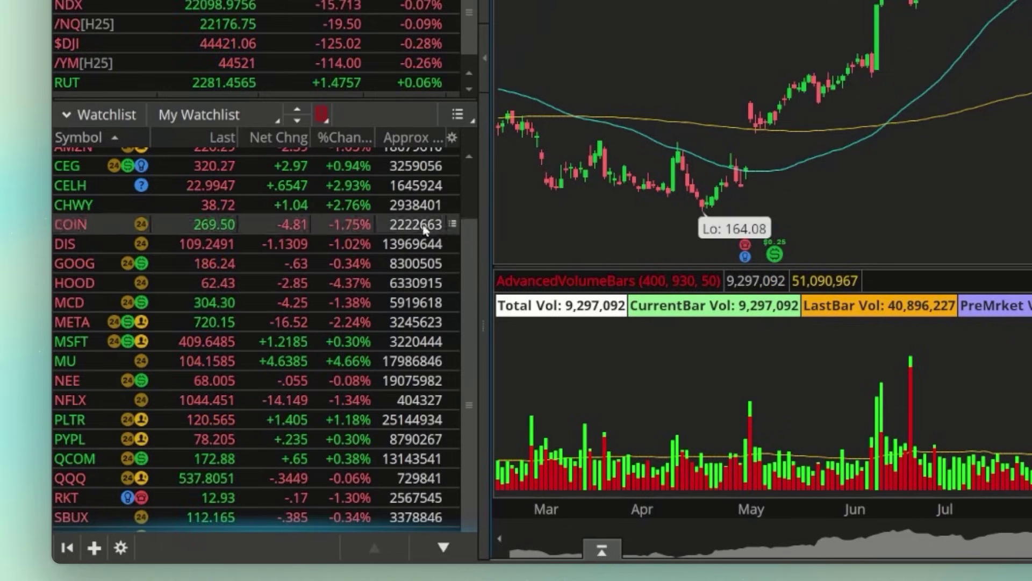
# Step: Search 'borr' in the watchlist column customizer and add the Short Sale Borrowing Rate column
pyautogui.click(453, 141)
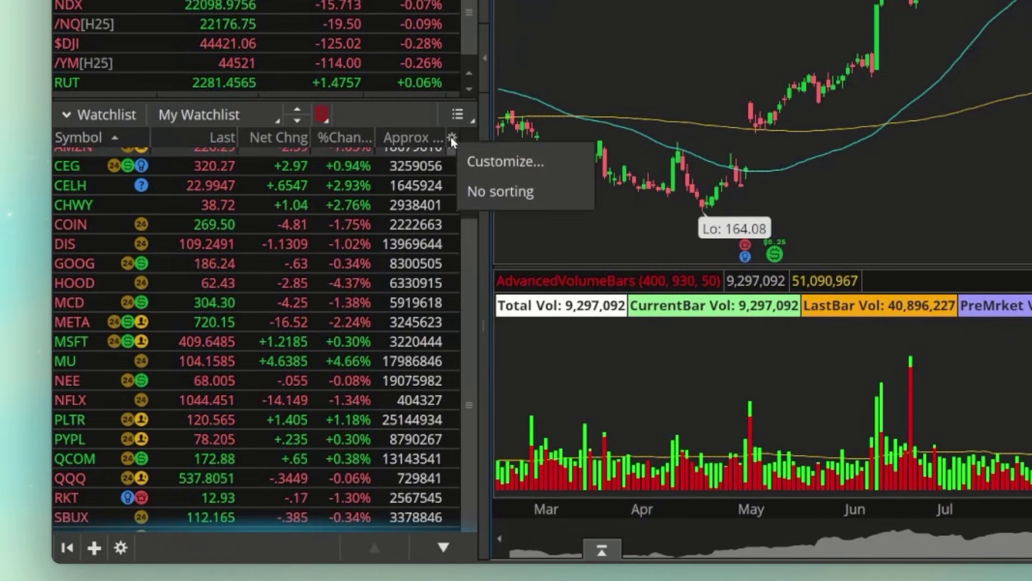
pyautogui.click(498, 161)
pyautogui.click(184, 233)
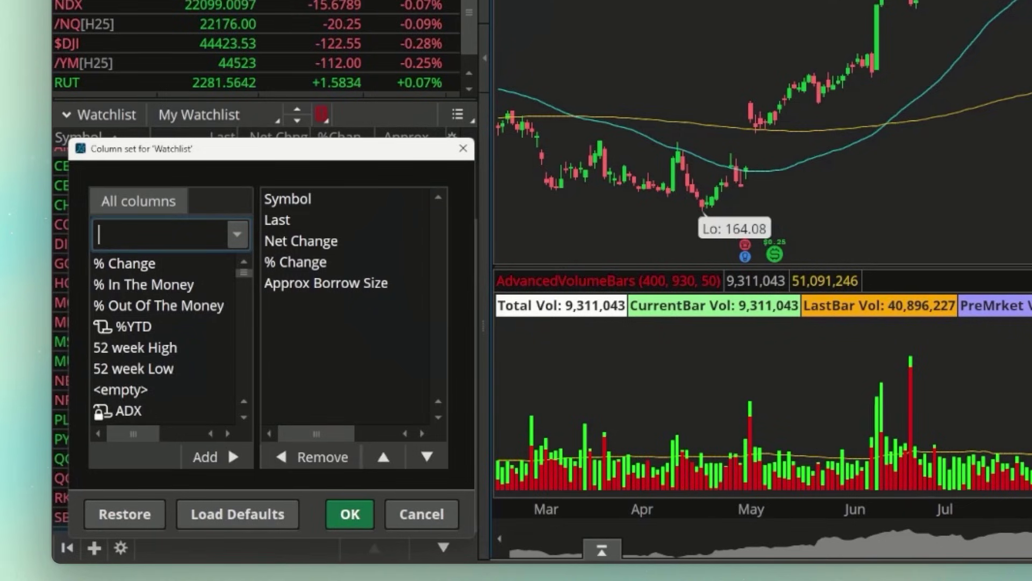
pyautogui.write('borr')
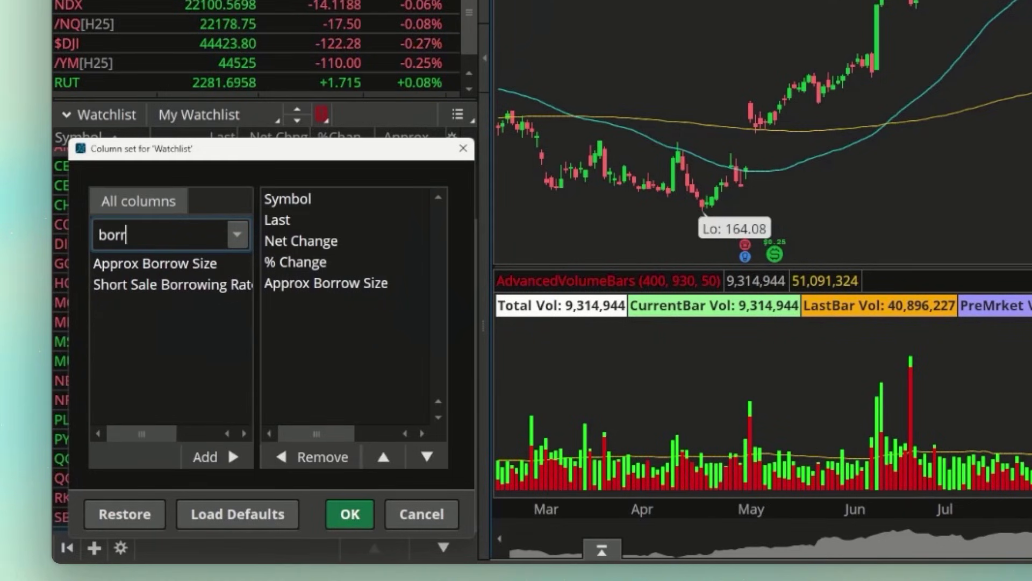
pyautogui.click(197, 290)
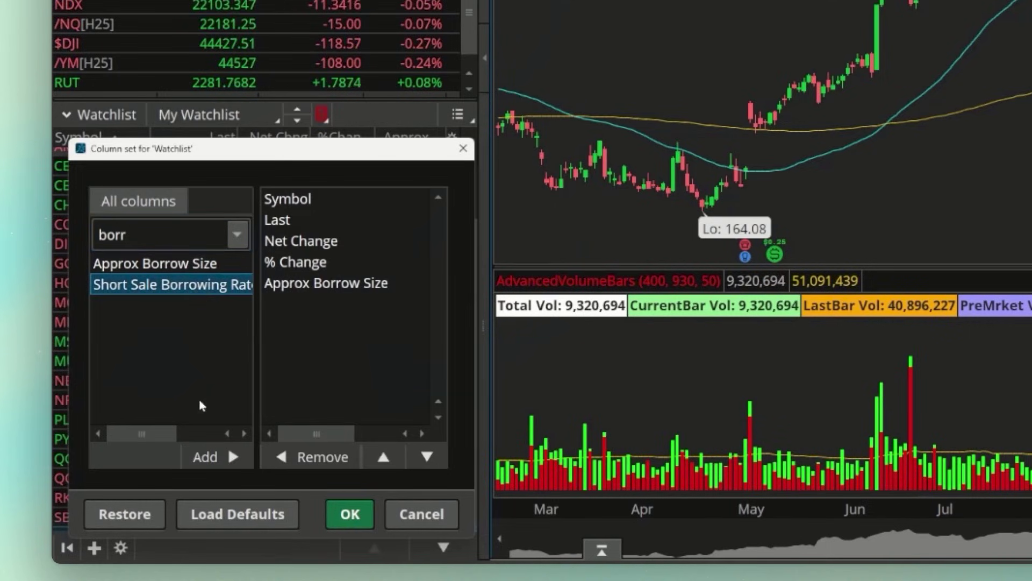
pyautogui.click(212, 457)
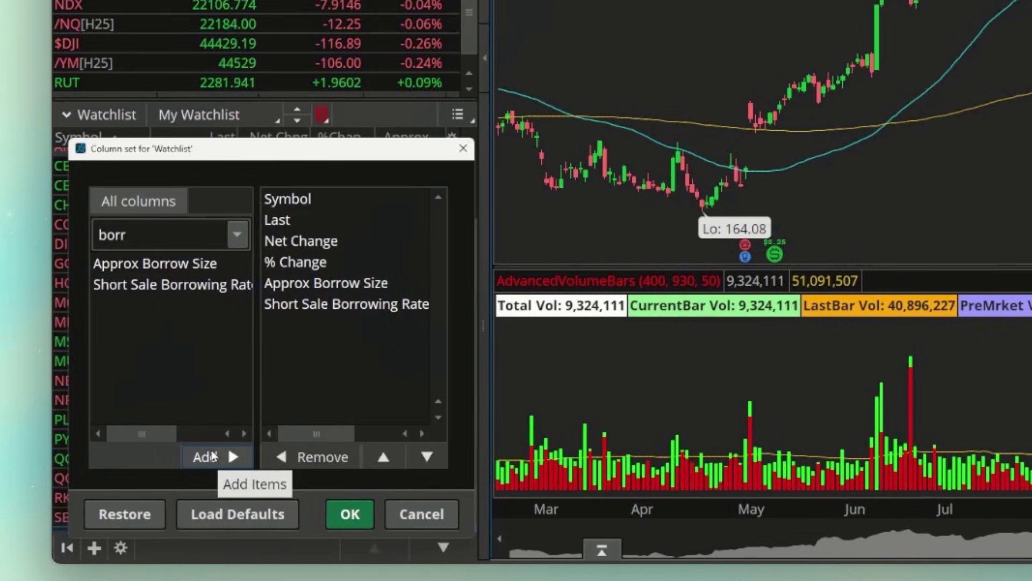
pyautogui.click(348, 514)
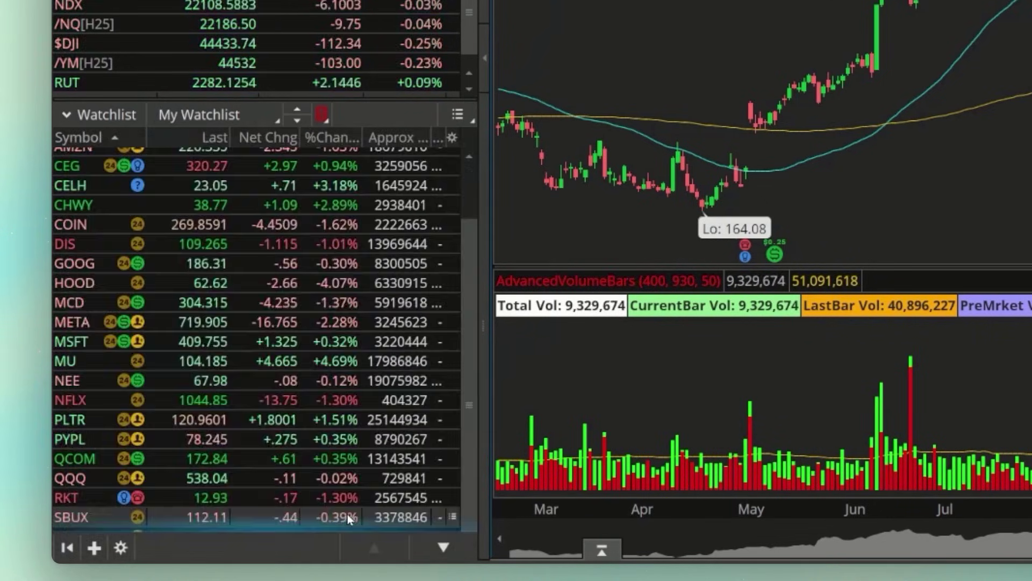
# Step: Narrow the Approx Borrow Size column so the borrowing rate column shows beside it
pyautogui.moveTo(430, 137); pyautogui.dragTo(411, 138)
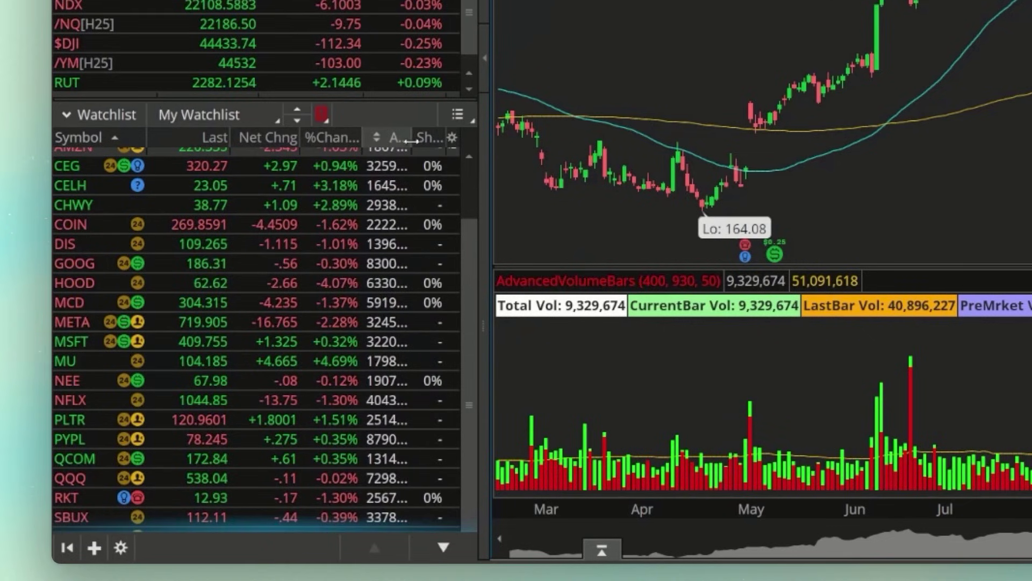
pyautogui.scroll(3, 457, 243)
pyautogui.scroll(-3, 463, 174)
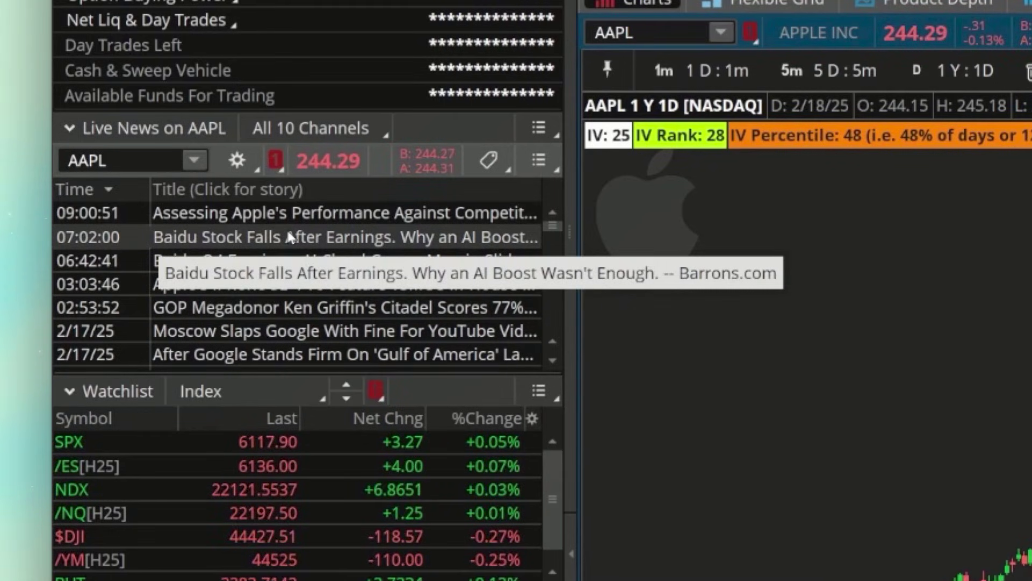
pyautogui.click(304, 133)
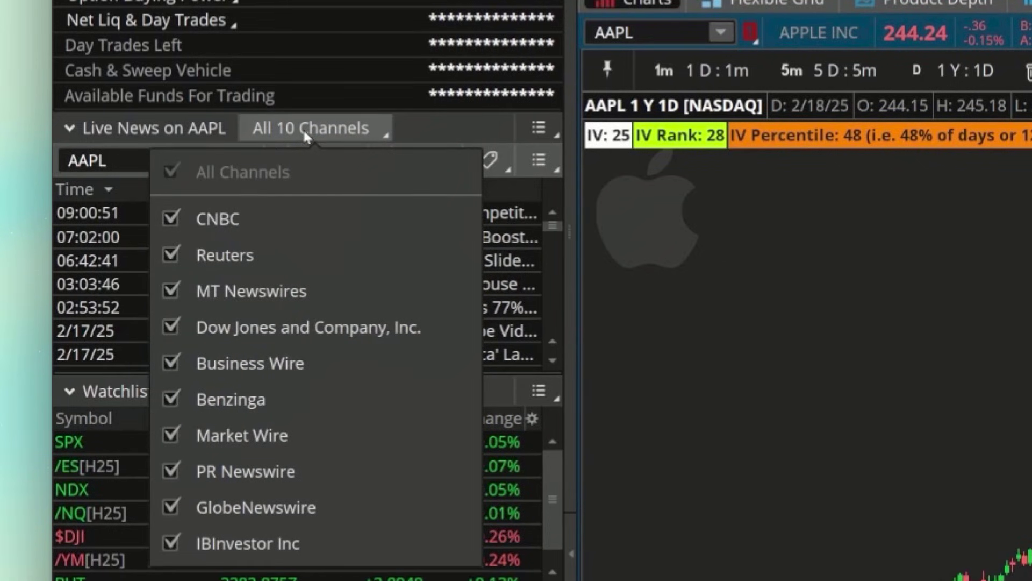
pyautogui.click(175, 217)
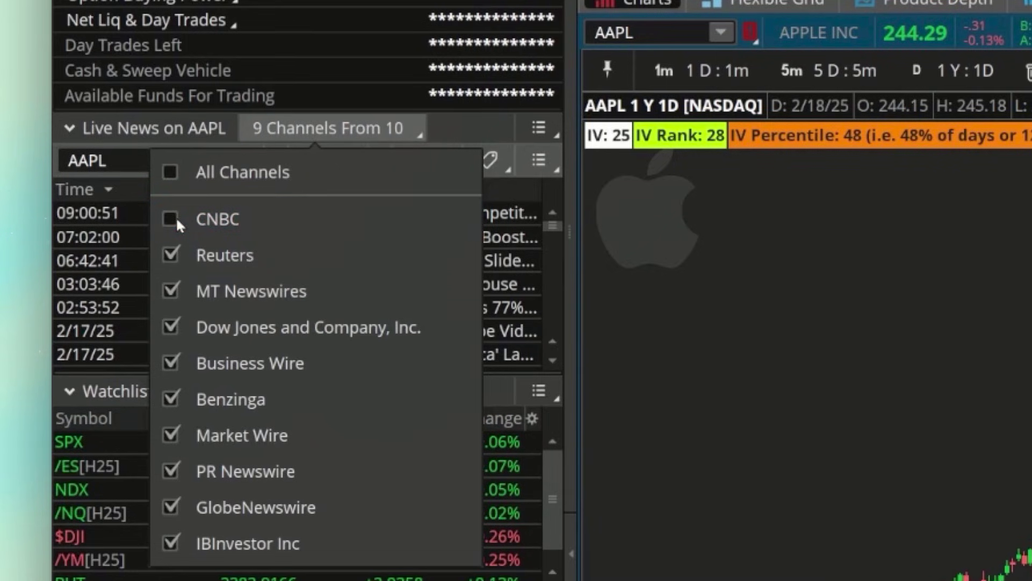
pyautogui.click(171, 433)
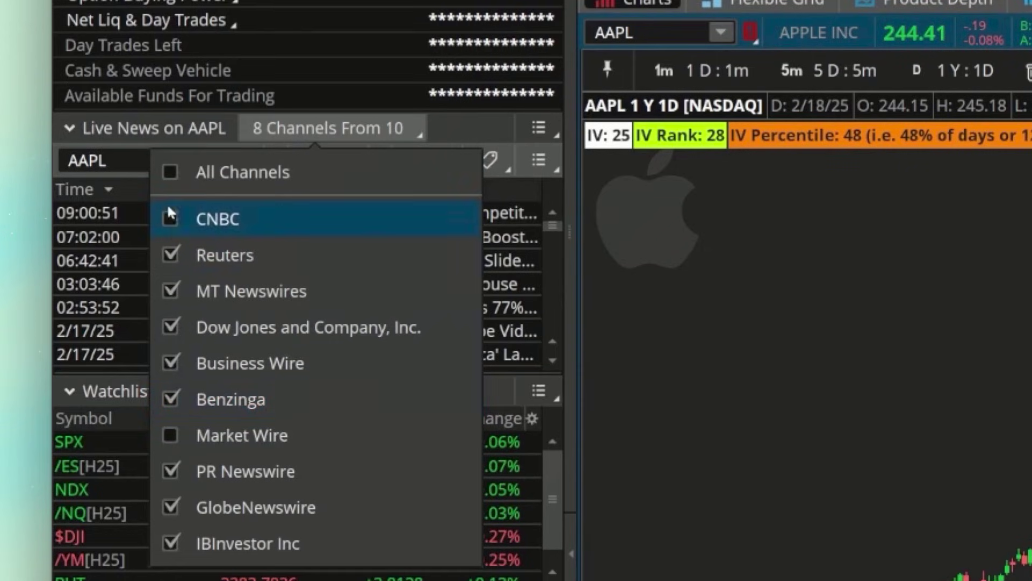
pyautogui.click(167, 173)
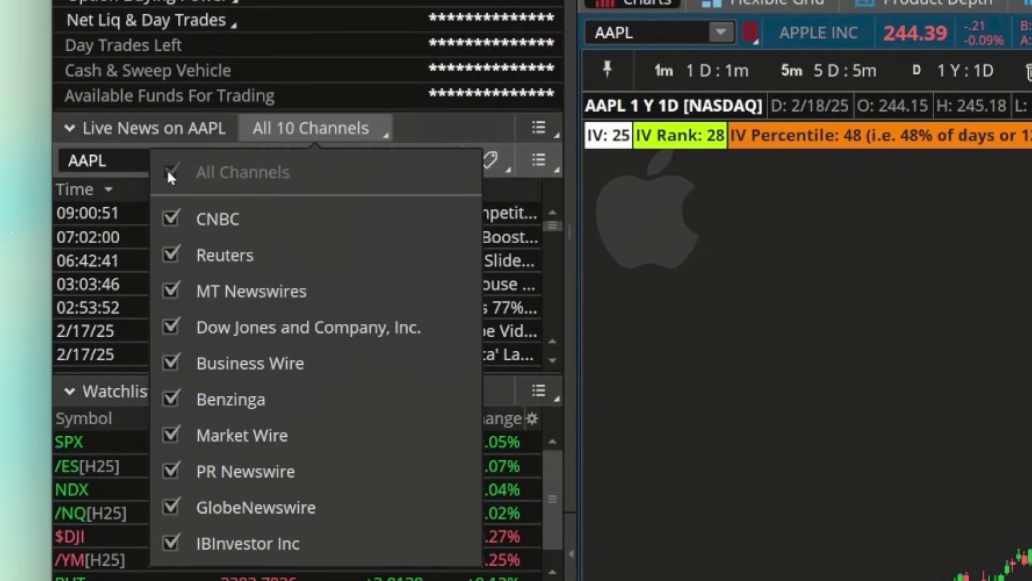
pyautogui.click(374, 135)
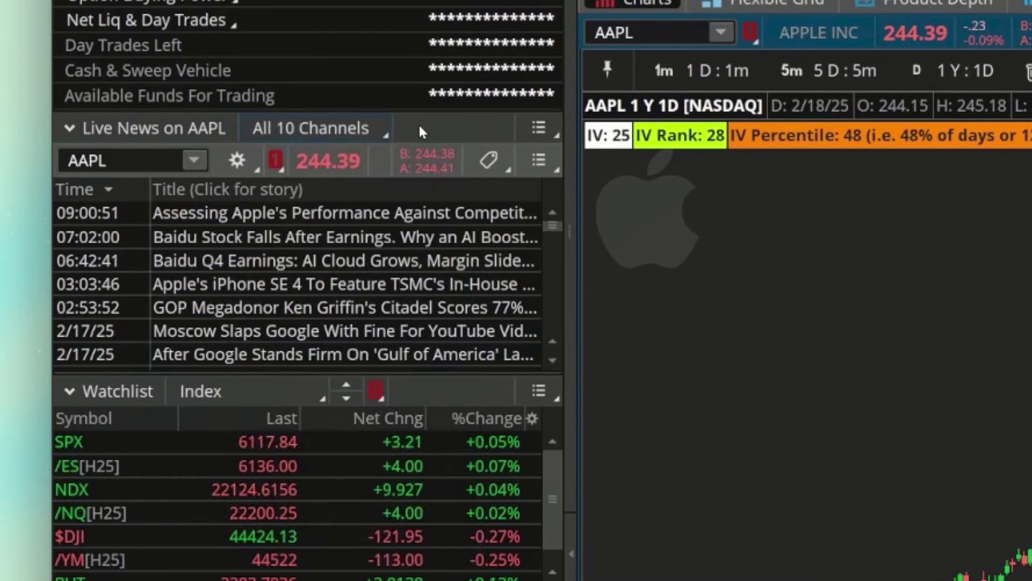
pyautogui.click(495, 163)
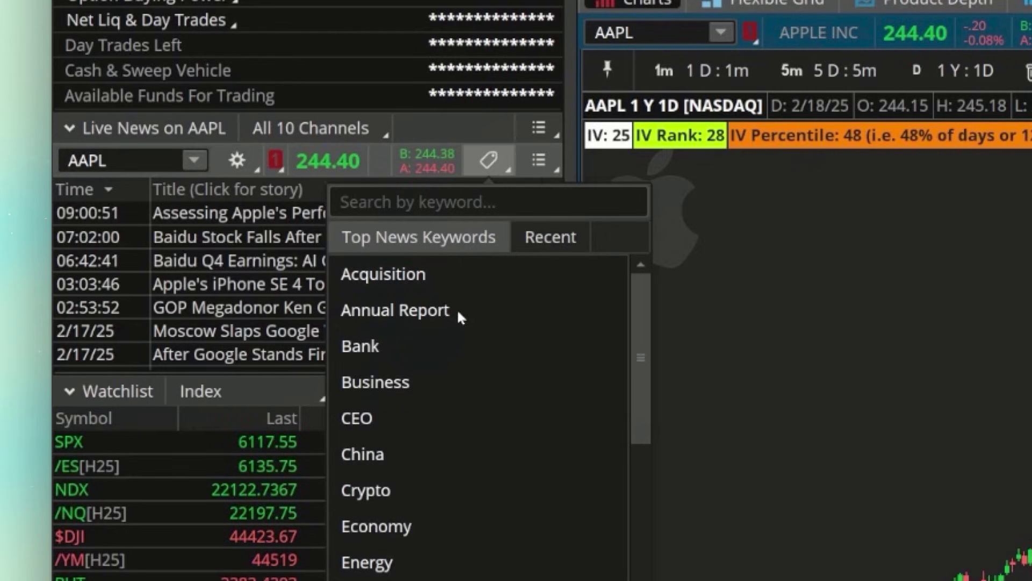
pyautogui.scroll(-5, 457, 323)
pyautogui.scroll(3, 424, 452)
pyautogui.scroll(2, 409, 387)
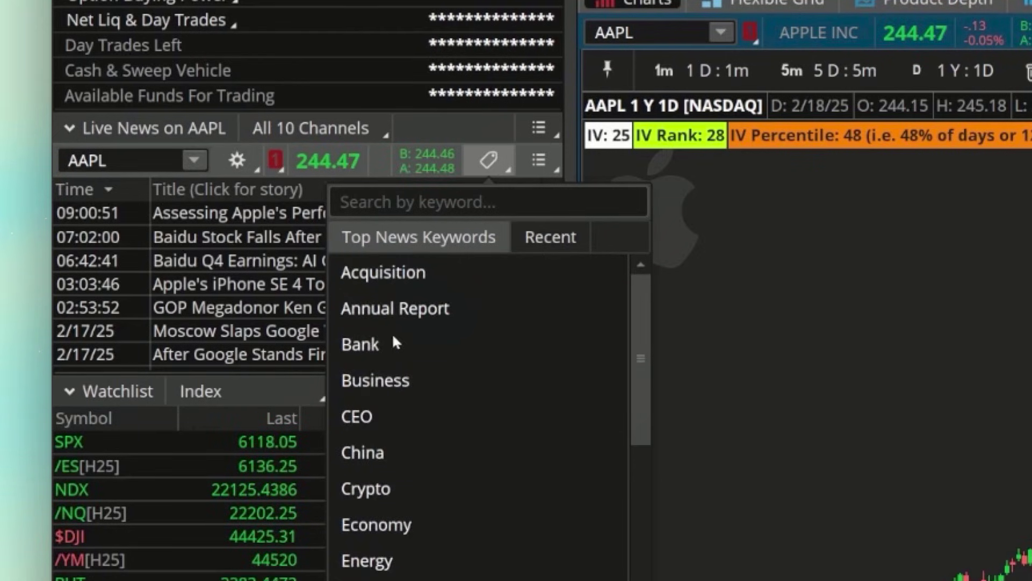
pyautogui.click(387, 194)
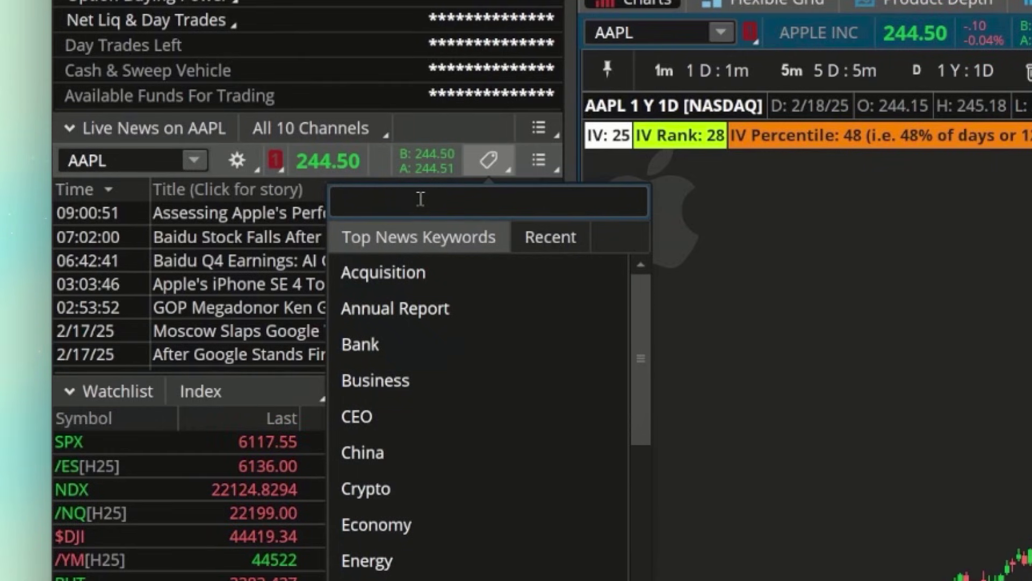
pyautogui.click(366, 418)
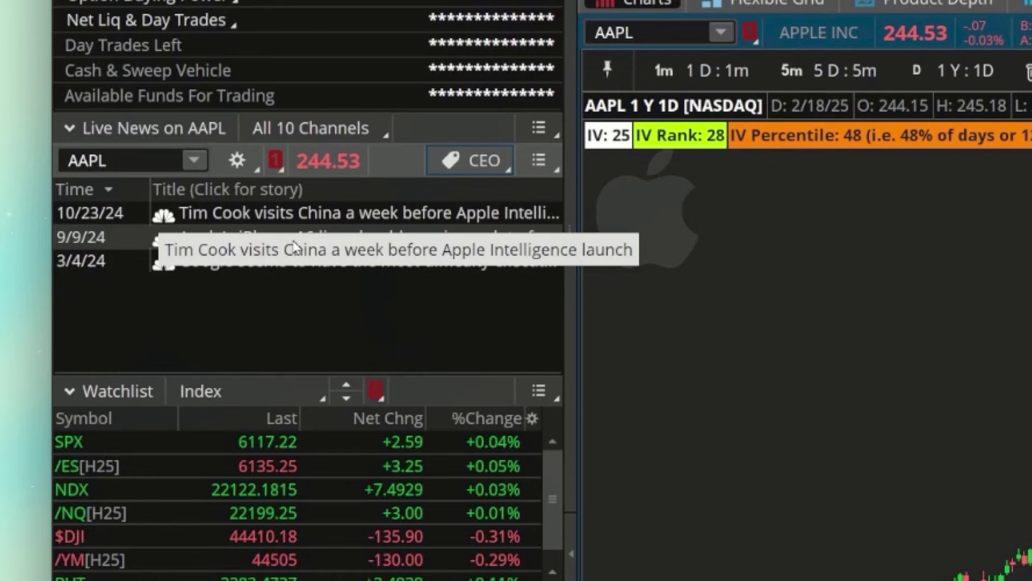
pyautogui.click(488, 163)
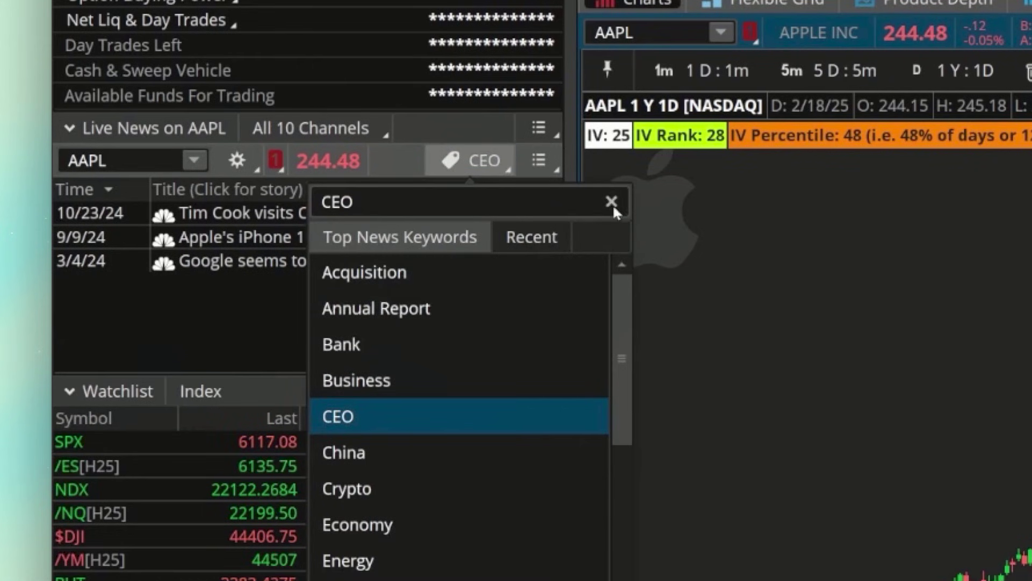
pyautogui.click(612, 203)
pyautogui.click(501, 157)
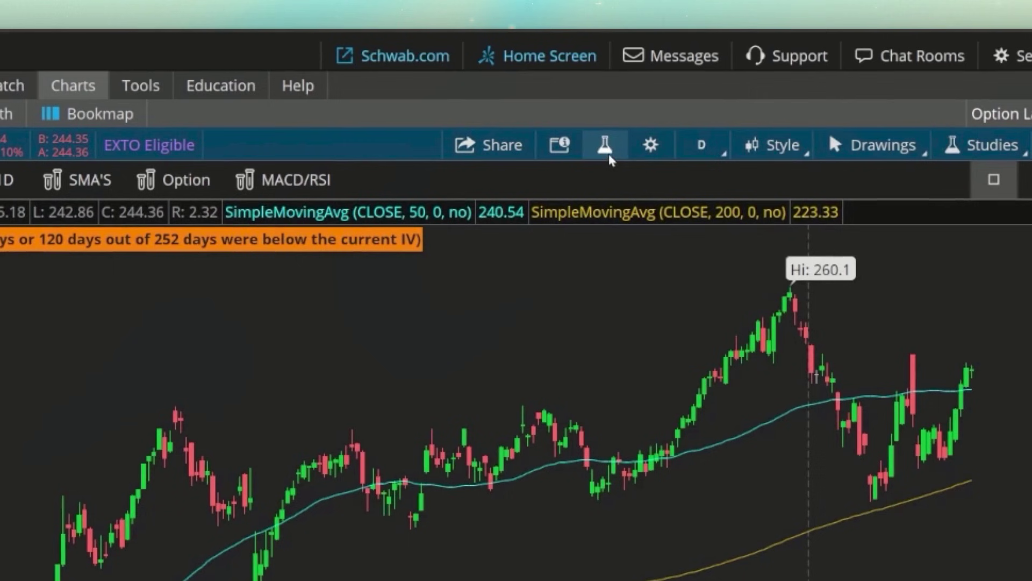
# Step: Open Edit Studies and Strategies from the AAPL chart's flask icon
pyautogui.click(606, 149)
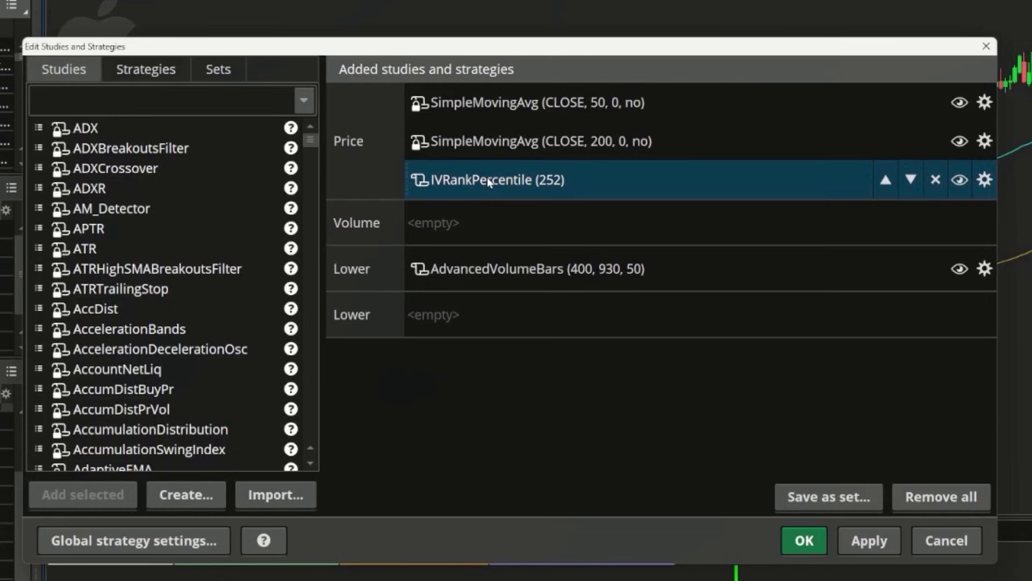
# Step: Append ', size=Fontsize.medium' to IVRankPercentile's line 17 AddLabel, then save and close the dialogs
pyautogui.click(420, 182)
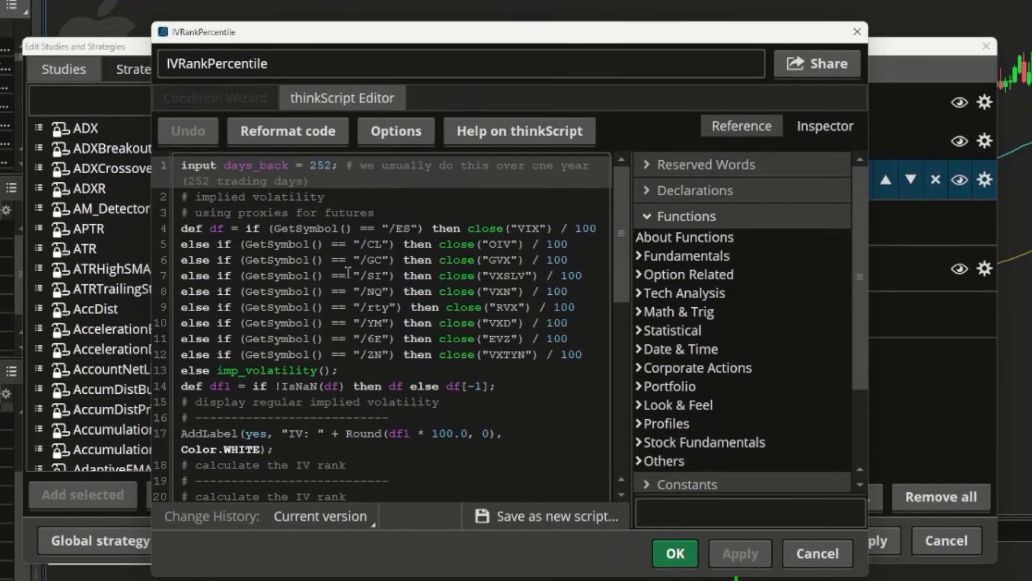
pyautogui.scroll(-2, 349, 273)
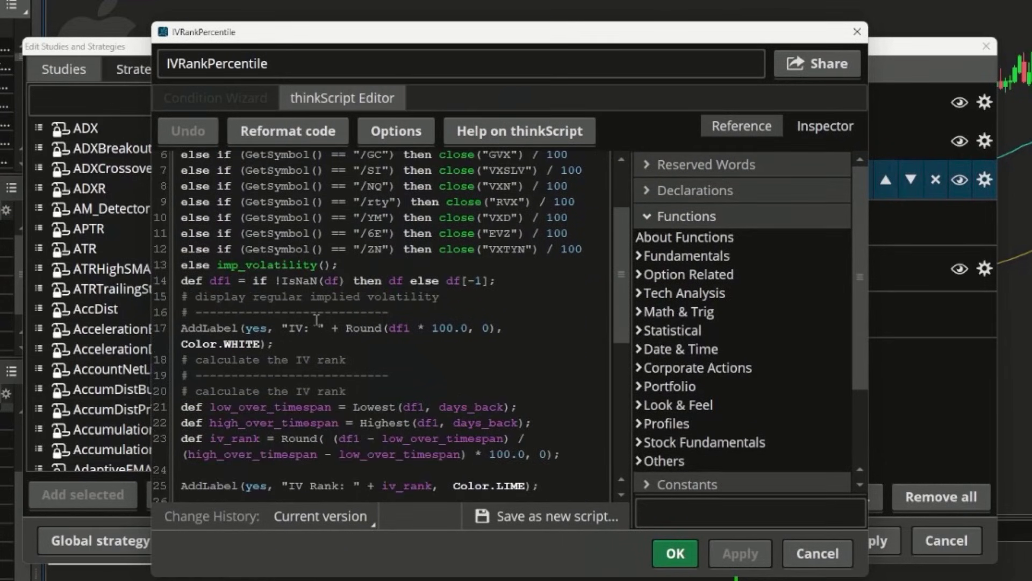
pyautogui.scroll(-6, 315, 324)
pyautogui.scroll(6, 318, 321)
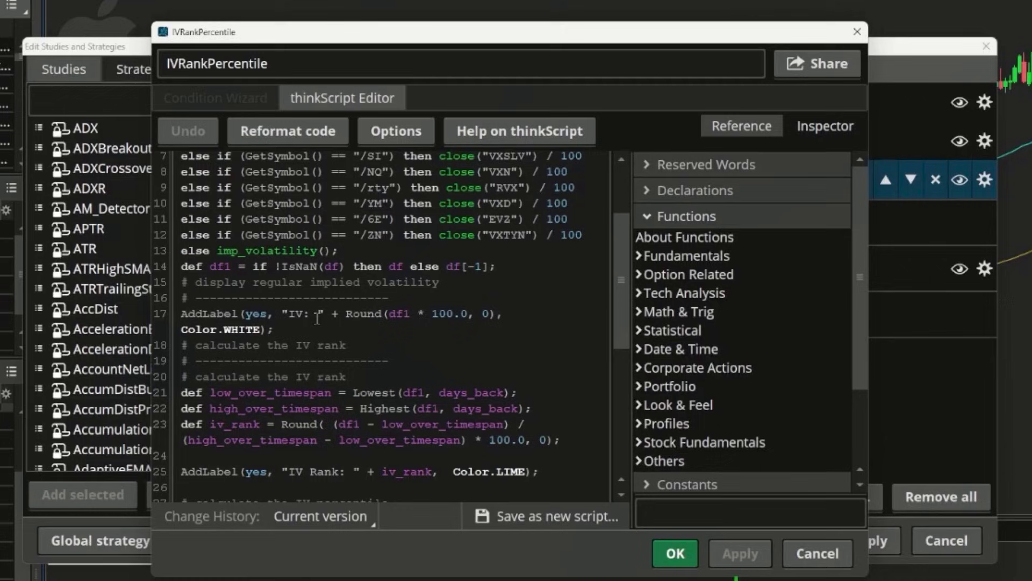
pyautogui.moveTo(181, 314); pyautogui.dragTo(281, 327)
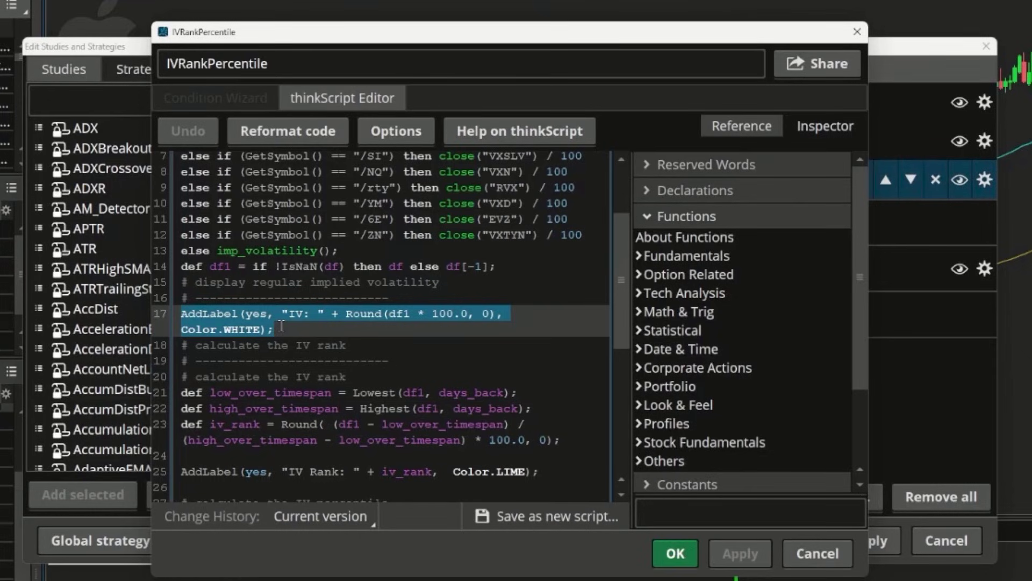
pyautogui.click(261, 329)
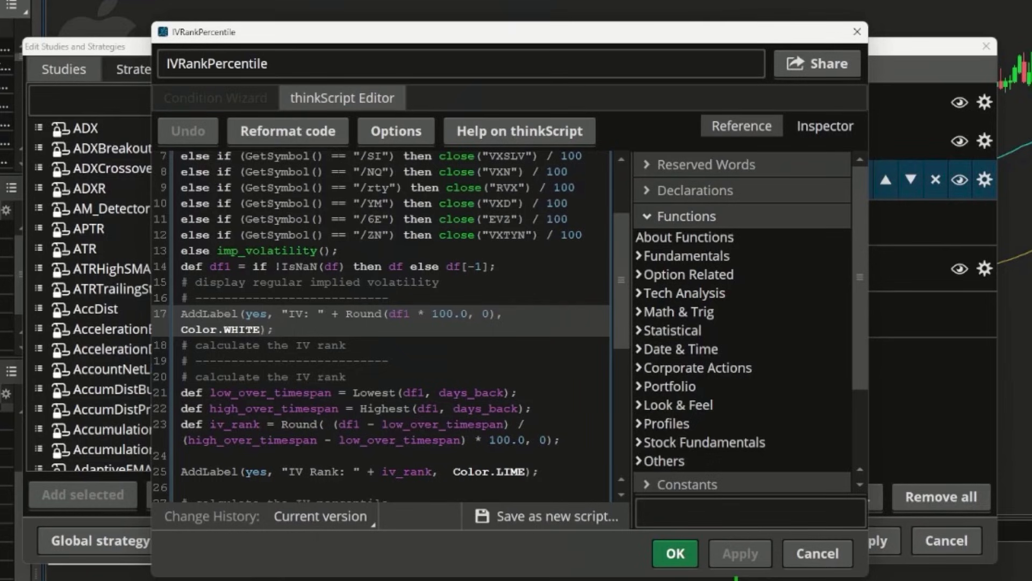
pyautogui.write(', size')
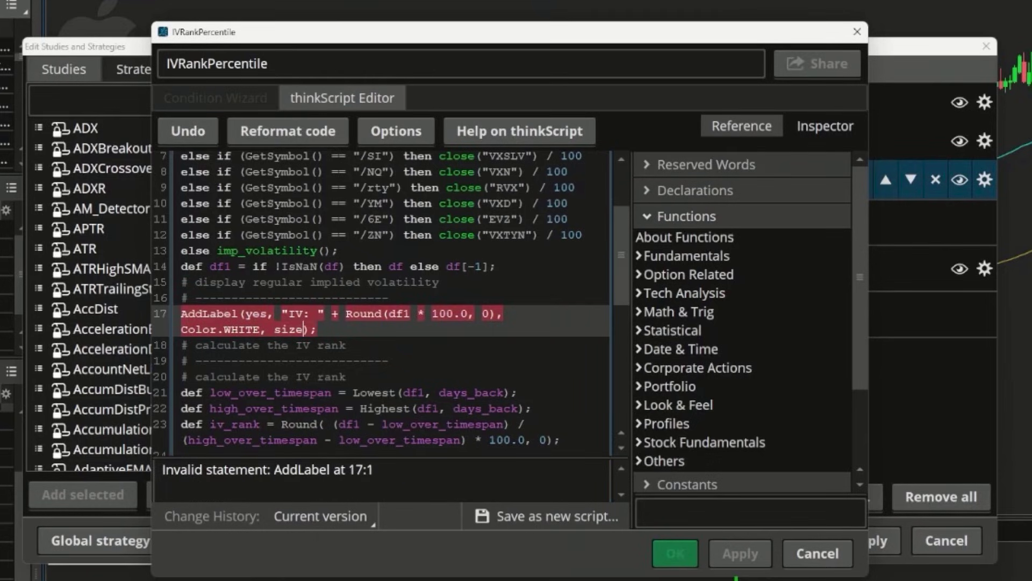
pyautogui.write('=')
pyautogui.write('Fontsize')
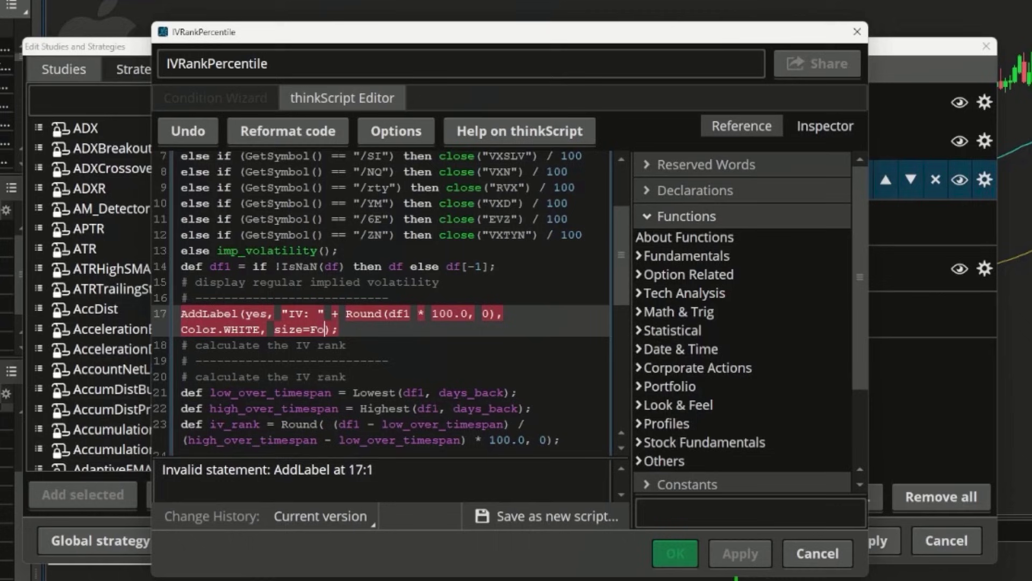
pyautogui.write('.medium')
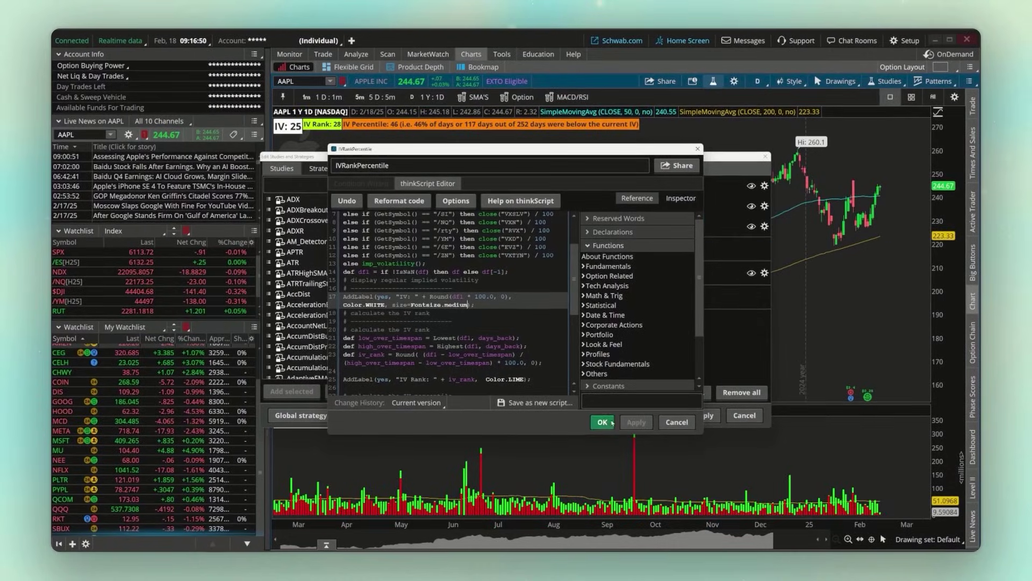
pyautogui.click(604, 425)
pyautogui.click(670, 418)
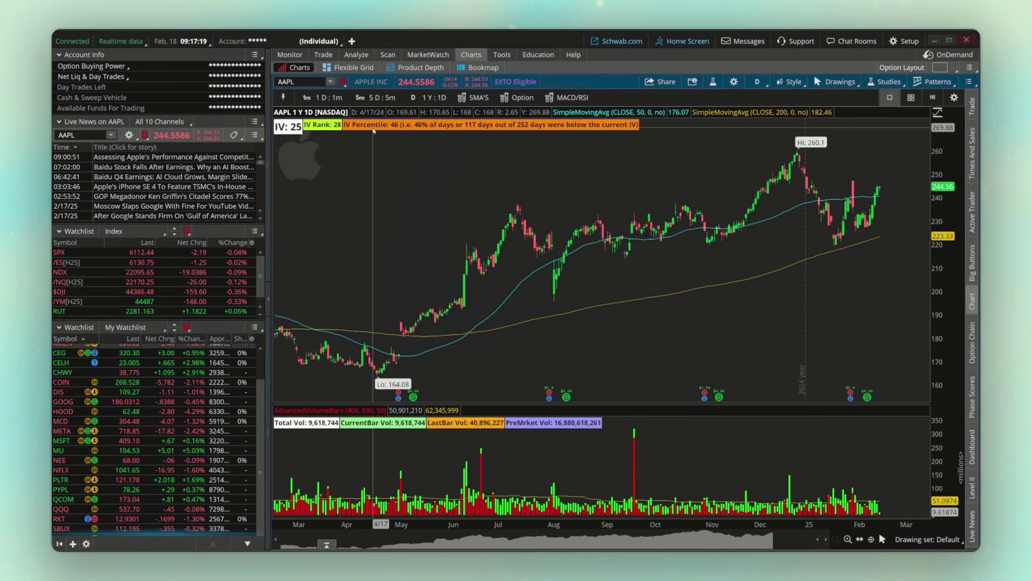
pyautogui.click(534, 56)
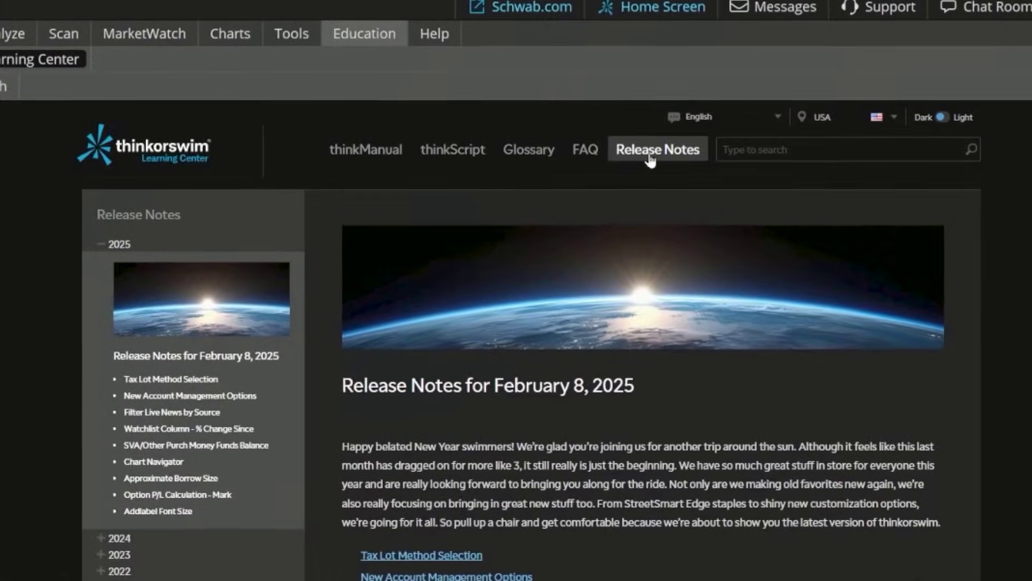
pyautogui.click(683, 114)
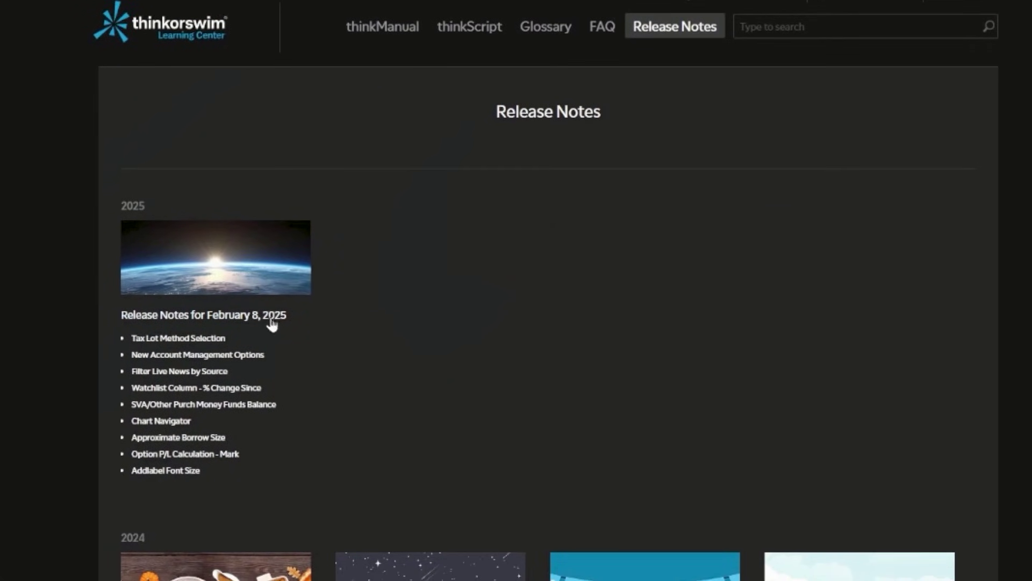
pyautogui.click(260, 317)
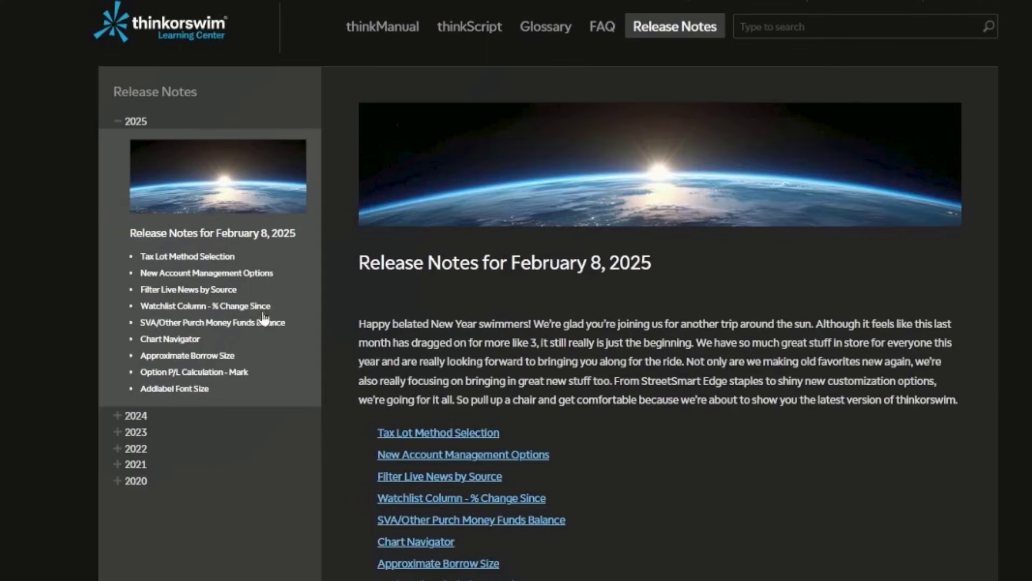
pyautogui.scroll(-5, 634, 344)
pyautogui.scroll(-8, 640, 344)
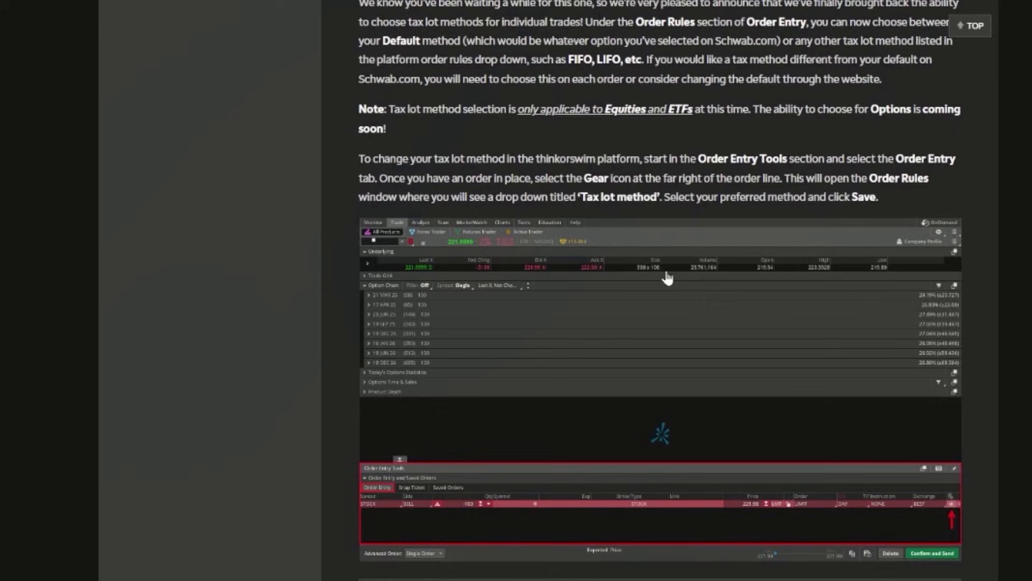
pyautogui.scroll(-20, 667, 277)
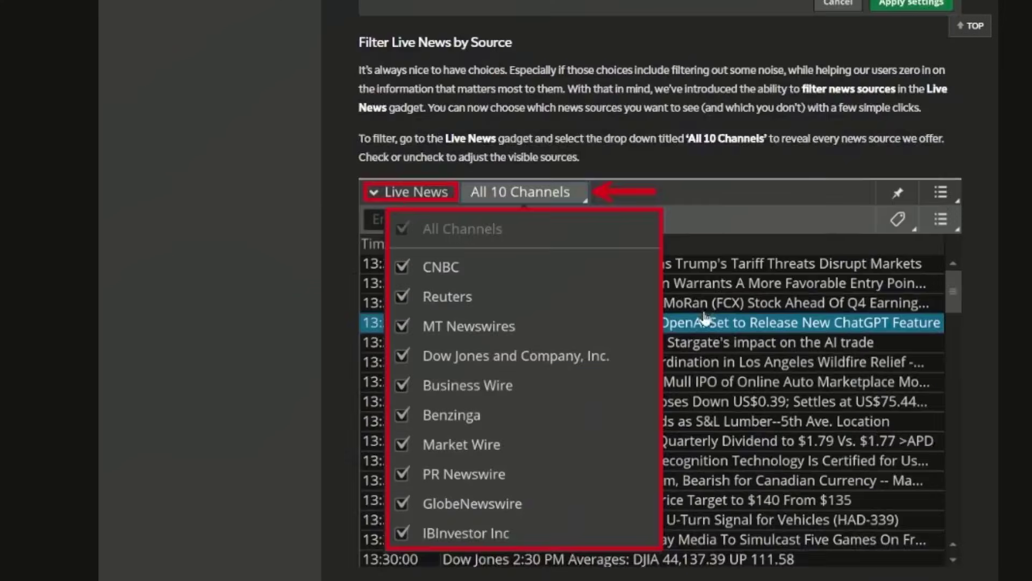
pyautogui.scroll(-20, 705, 318)
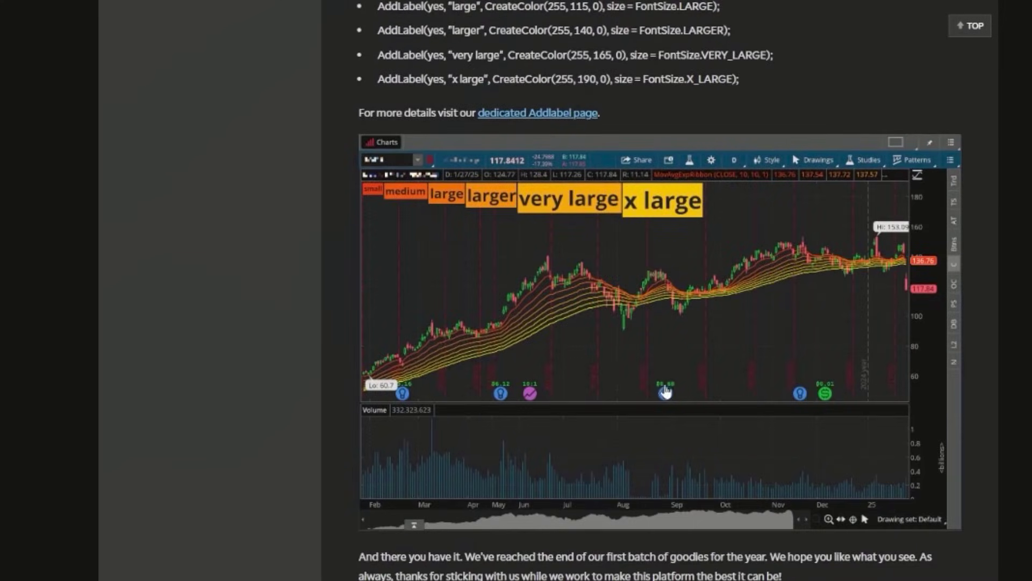
pyautogui.scroll(3, 665, 391)
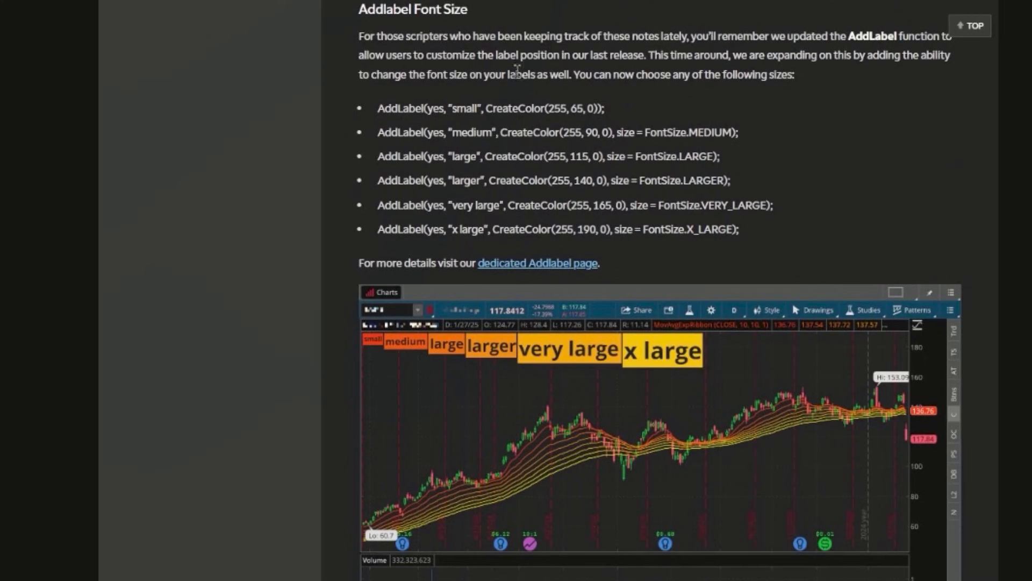
pyautogui.moveTo(347, 6); pyautogui.dragTo(767, 227)
pyautogui.click(759, 180)
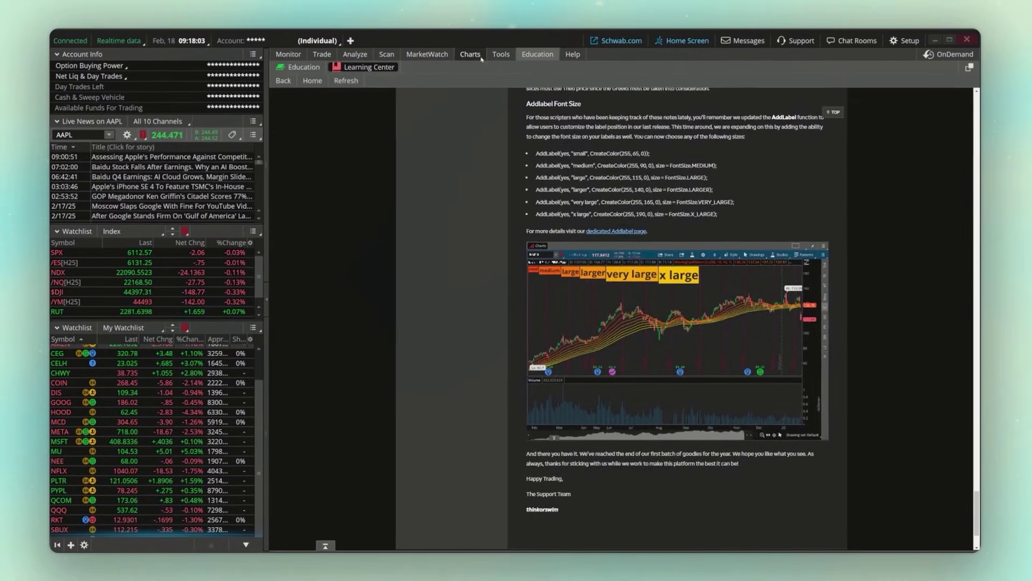
pyautogui.click(480, 57)
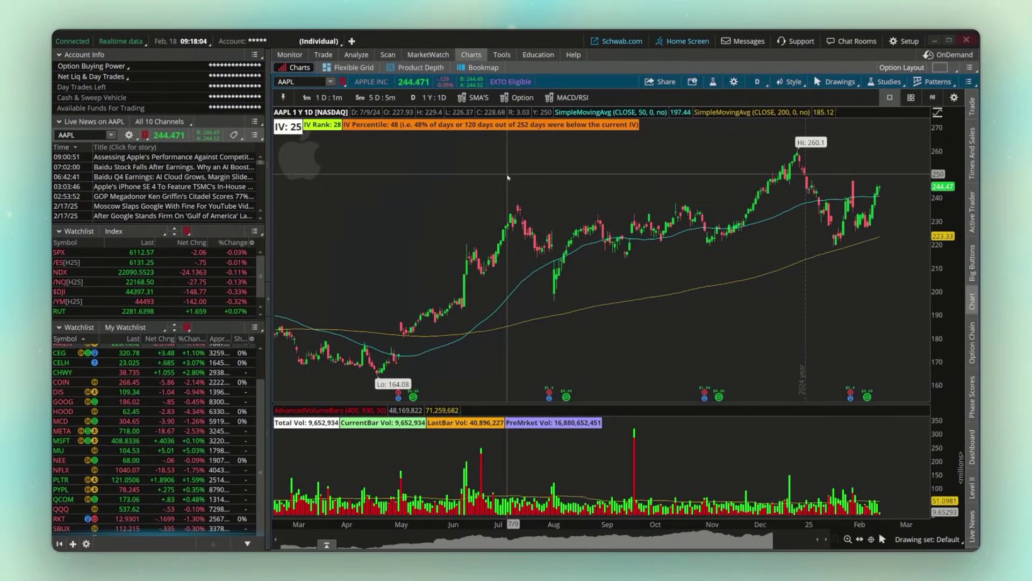